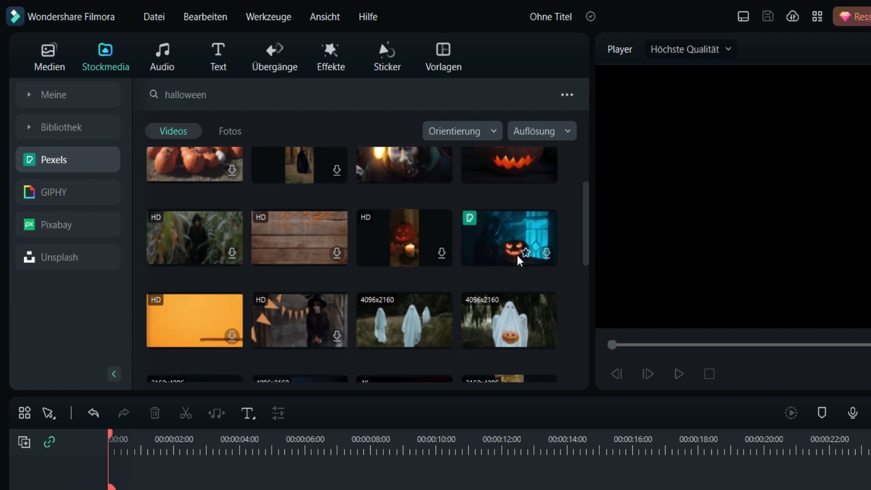
Preview the Pexels Halloween stock videos of the glowing jack-o'-lantern, the skull with a pumpkin, and the group of ghosts
scroll(497, 235, up, 4)
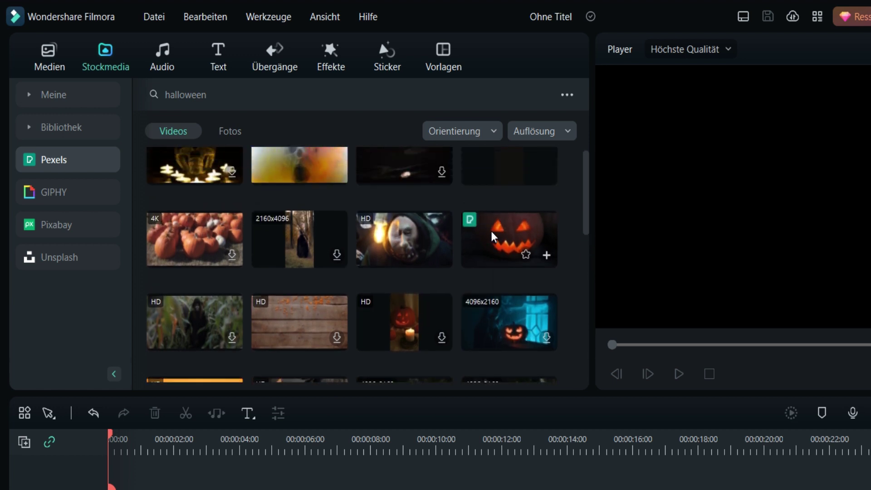
click(497, 271)
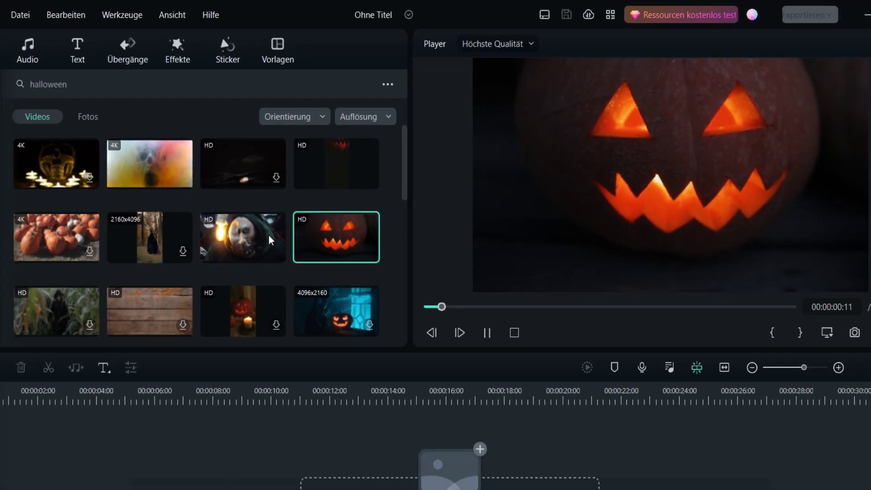
scroll(359, 275, down, 2)
scroll(160, 236, down, 4)
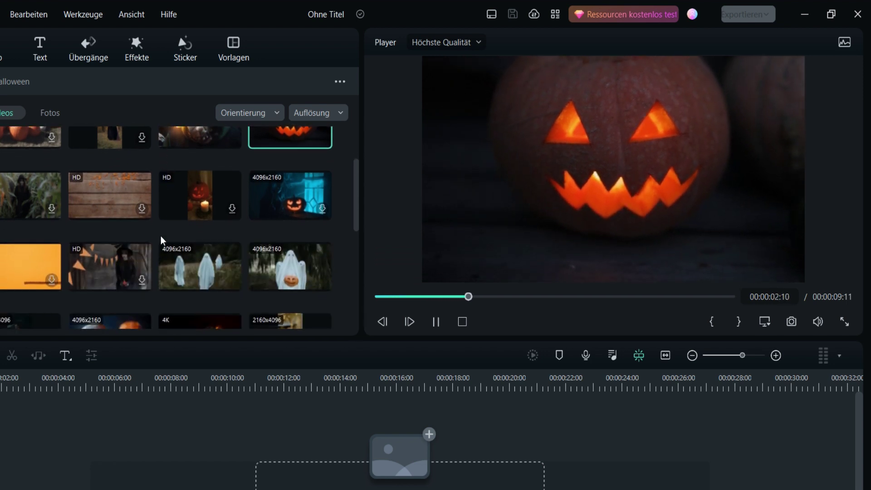
click(102, 251)
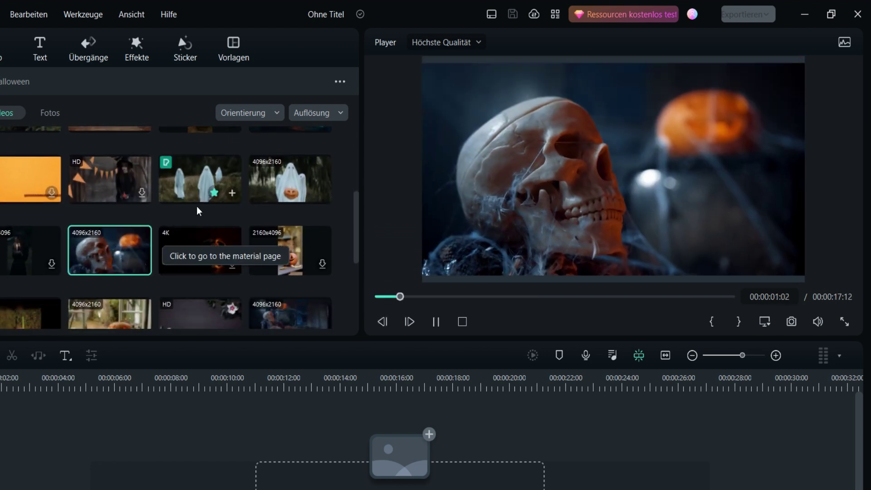
click(189, 184)
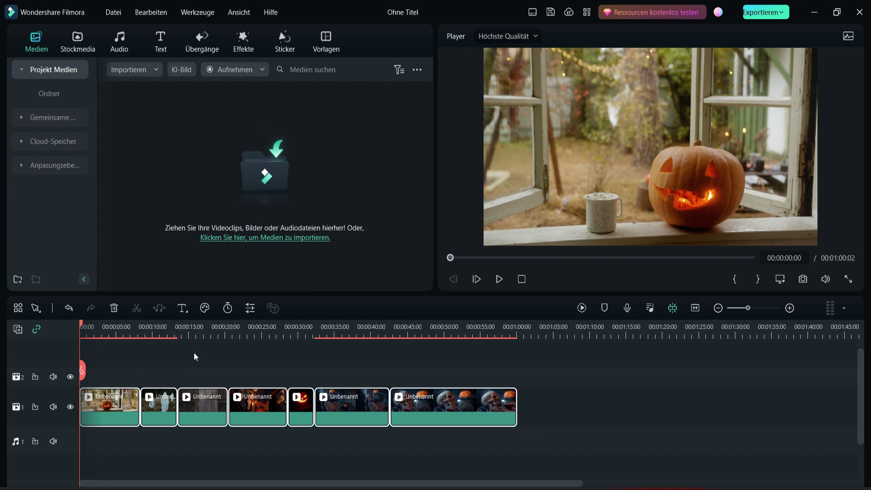
Shift all clips on video track 1 about 13 seconds along the timeline, leaving a gap at the start
drag(82, 326, 581, 404)
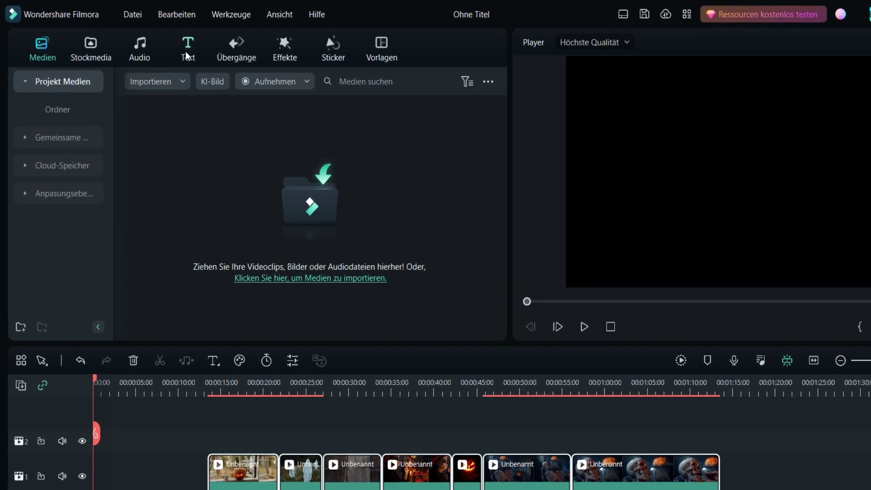
Search the title library for "halloween is here" and preview the opener with the haunted castle and blue flames
click(156, 43)
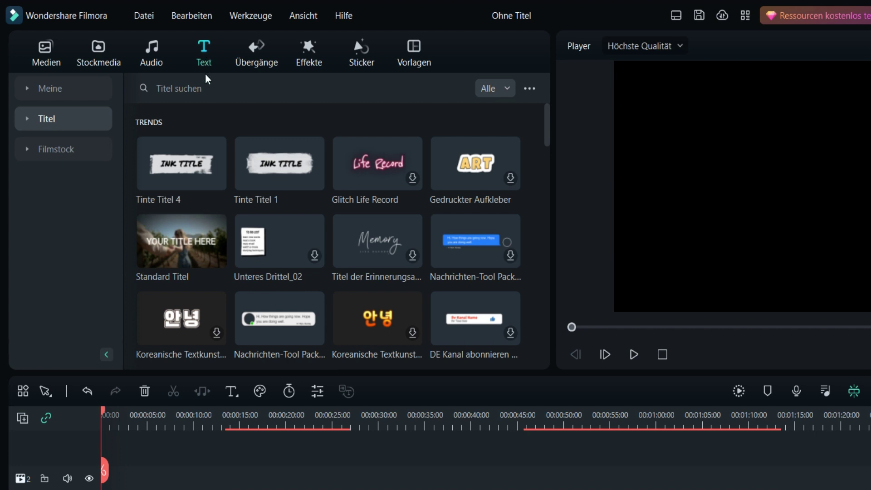
click(206, 88)
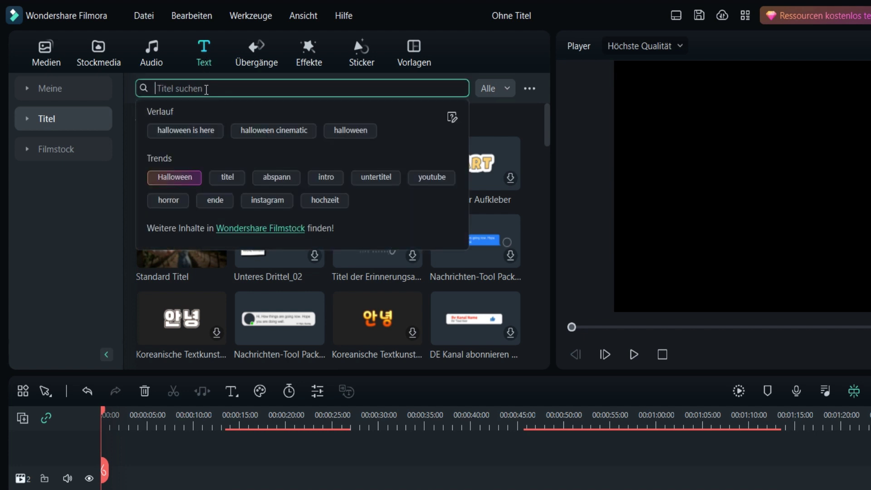
click(199, 130)
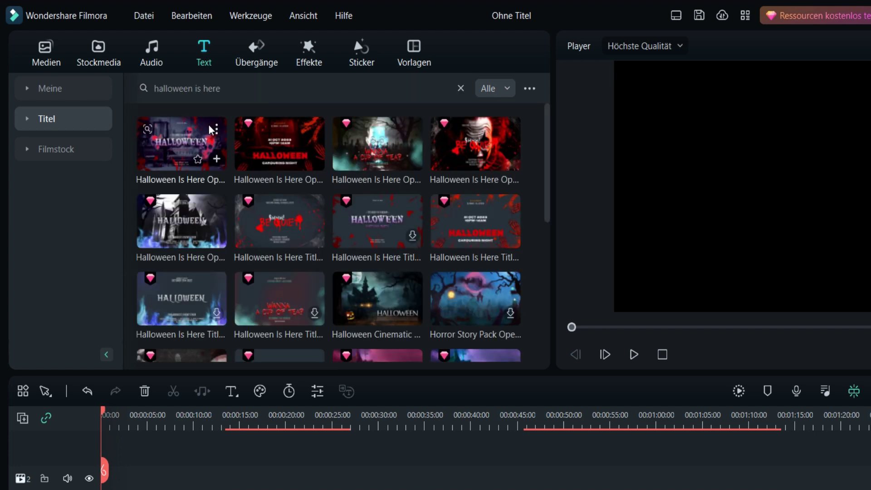
click(176, 222)
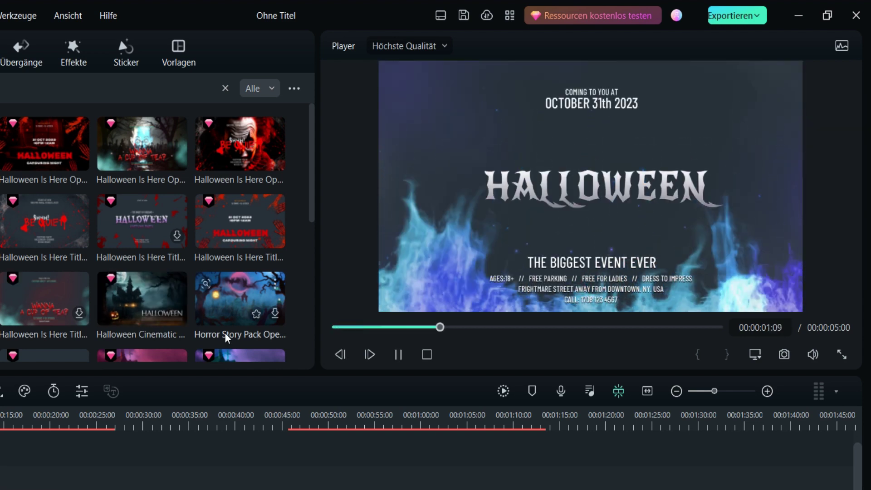
Place the blue-flame HALLOWEEN title on video track 2 above the first clip and play it back
drag(0, 297, 13, 484)
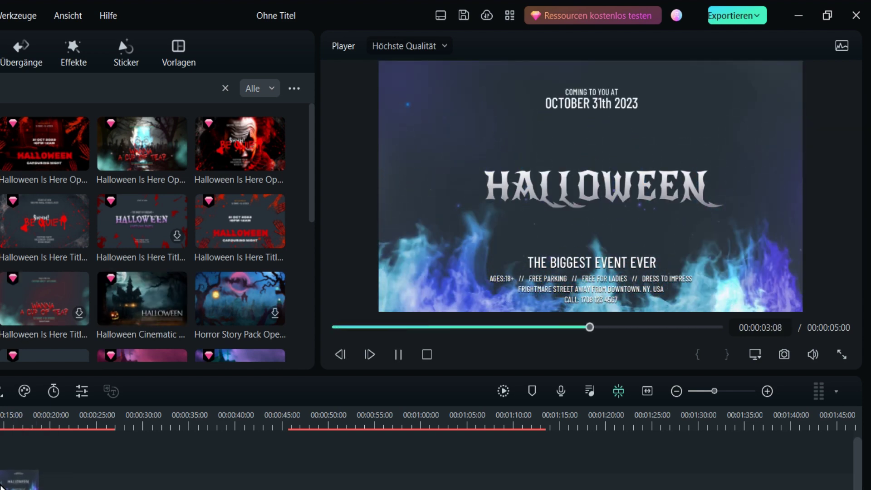
click(109, 372)
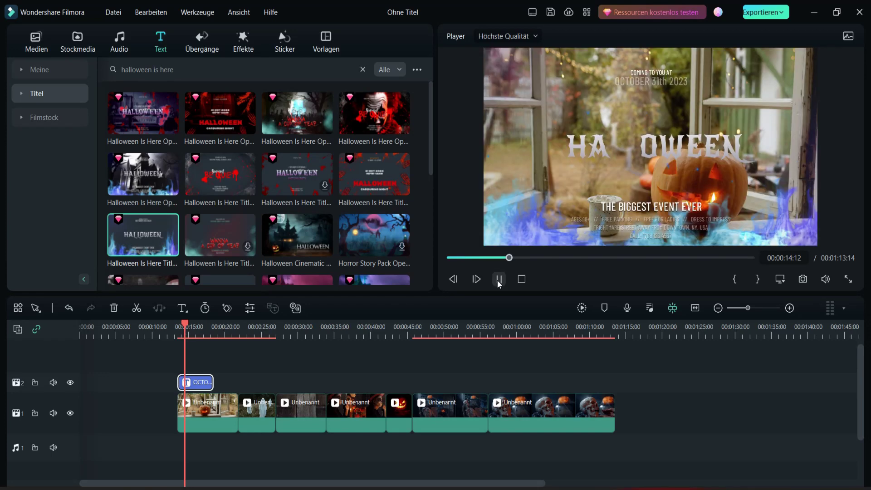
click(499, 278)
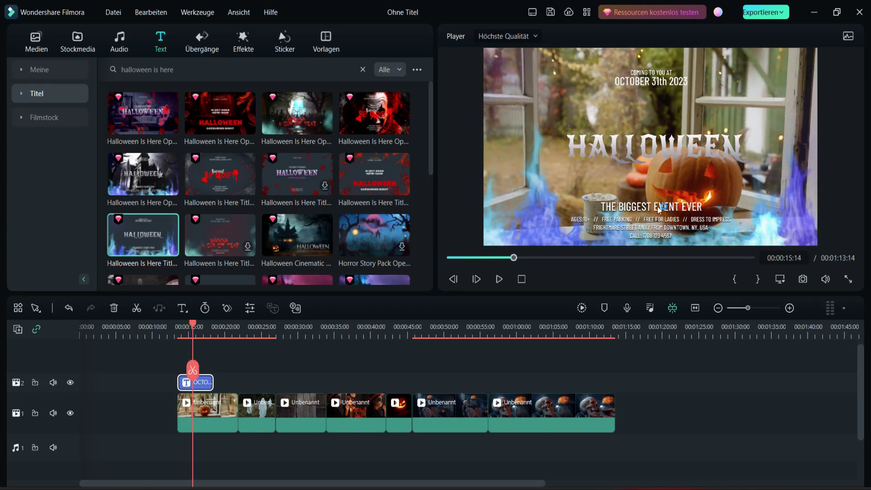
Delete the small event-details text below THE BIGGEST EVENT EVER from the blue-flame title and confirm the edit
click(626, 207)
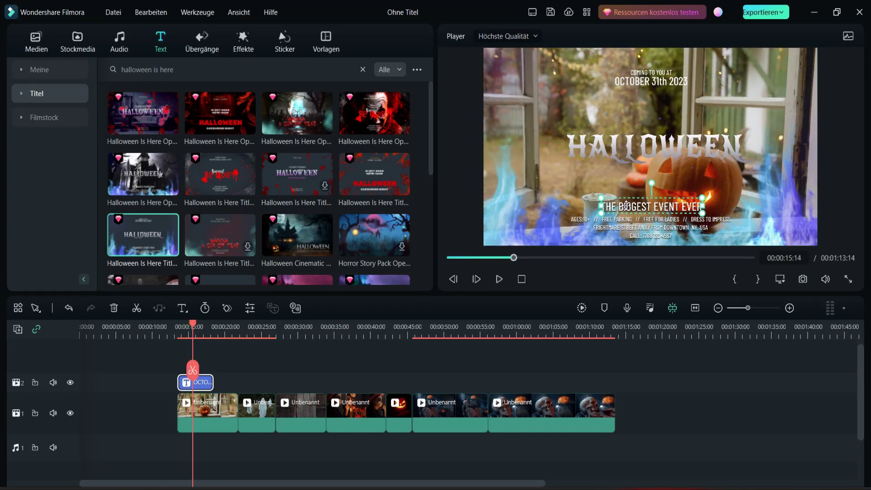
double_click(617, 156)
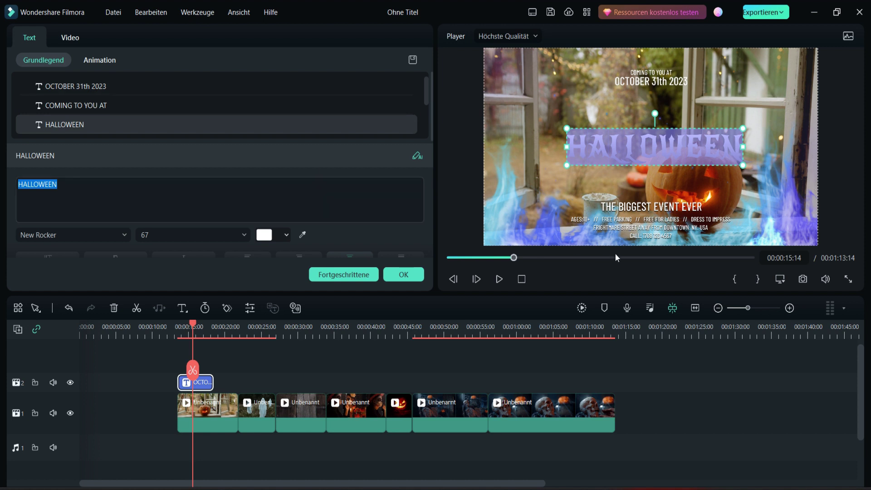
click(627, 206)
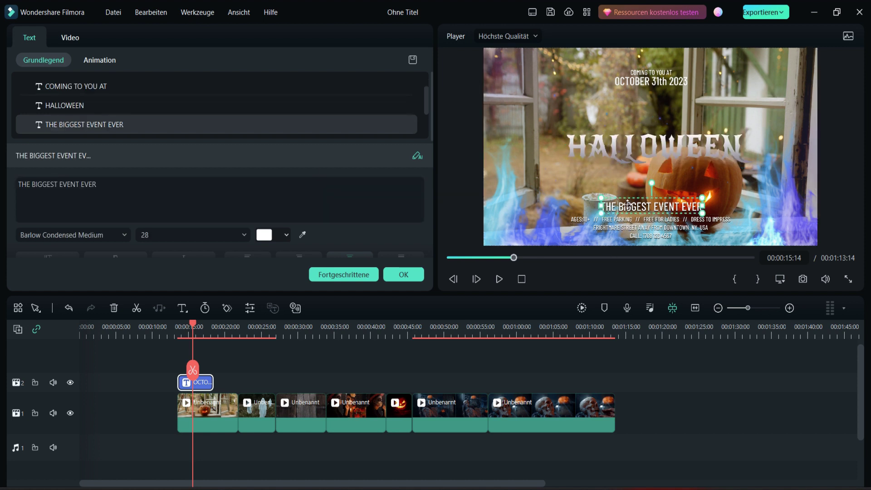
click(687, 235)
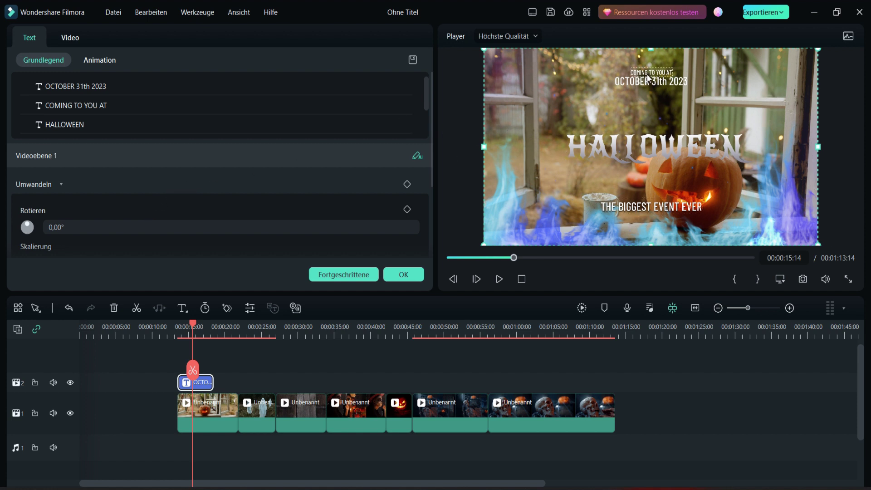
click(393, 274)
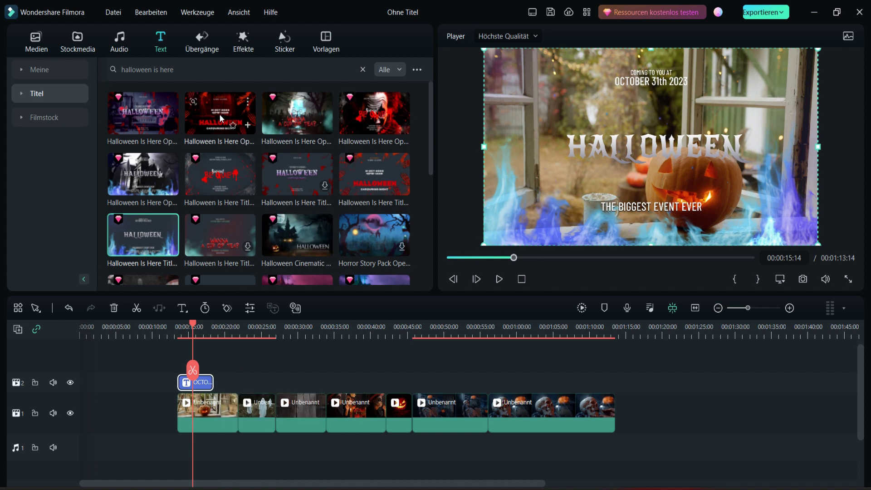
Place the red HALLOWEEN opener dated 31 OCT 2023 at the start of video track 1 and play it
drag(219, 113, 82, 426)
click(88, 326)
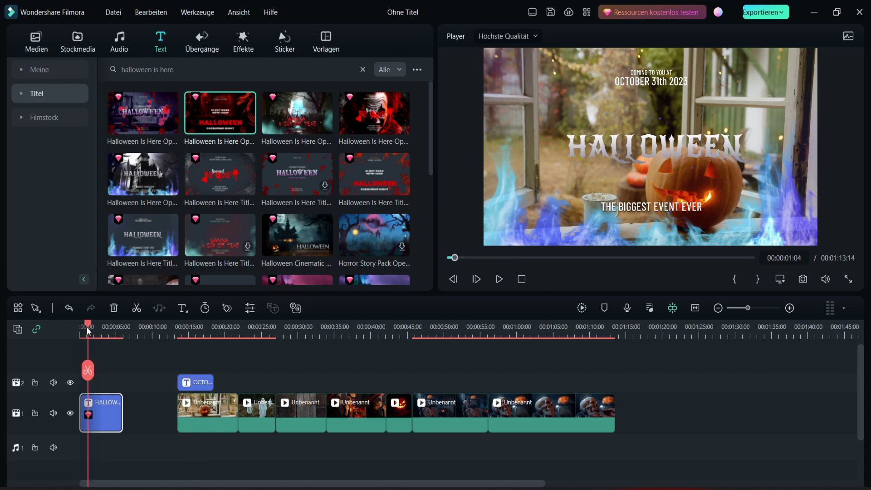
drag(87, 327, 81, 321)
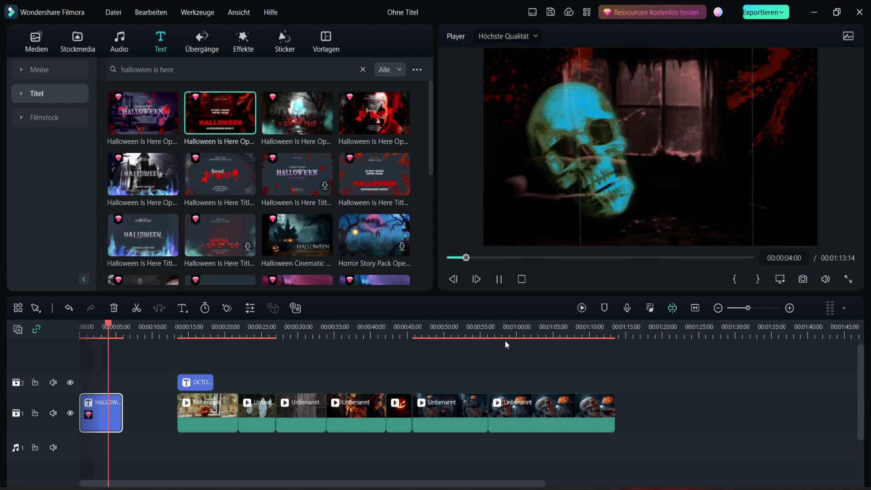
key(space)
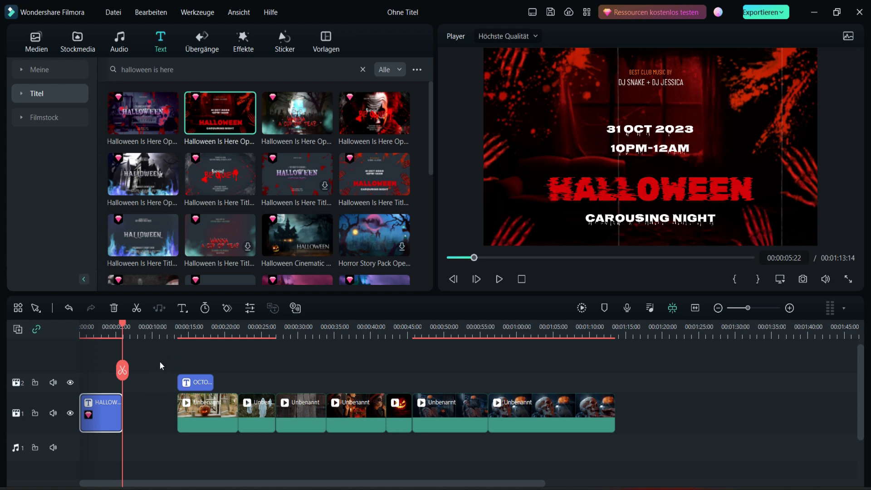
Undo the added opener and title and the shift of the video clips
key(ctrl+z)
Change the title search to "halloween cinematic" and preview the pumpkin openers, including the HALLOWEEN PARTY one
click(159, 70)
drag(175, 69, 160, 69)
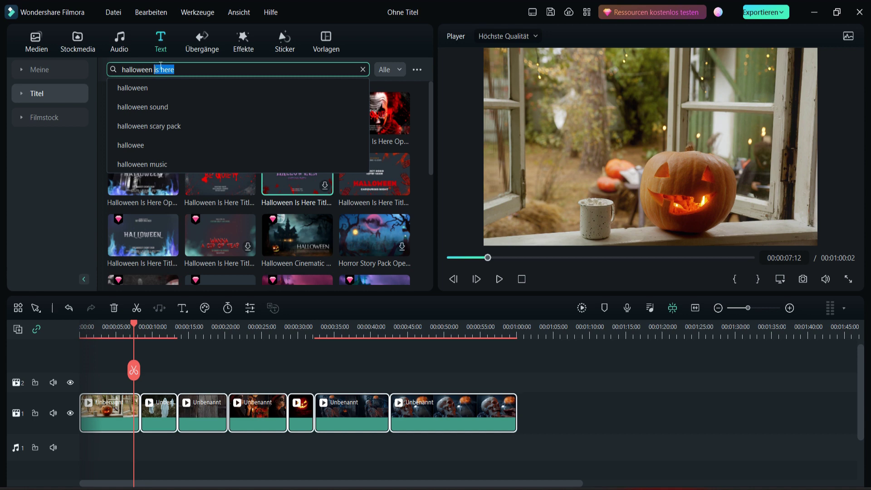
key(BackSpace)
text(cinematic)
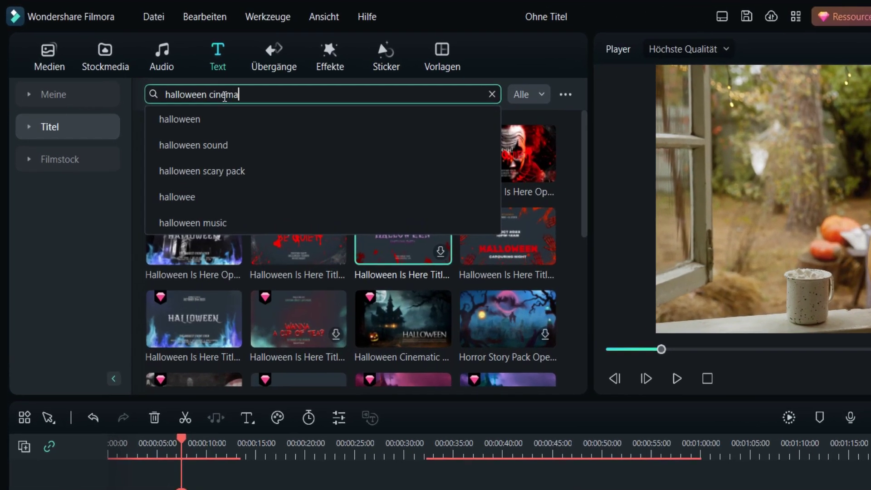
key(Return)
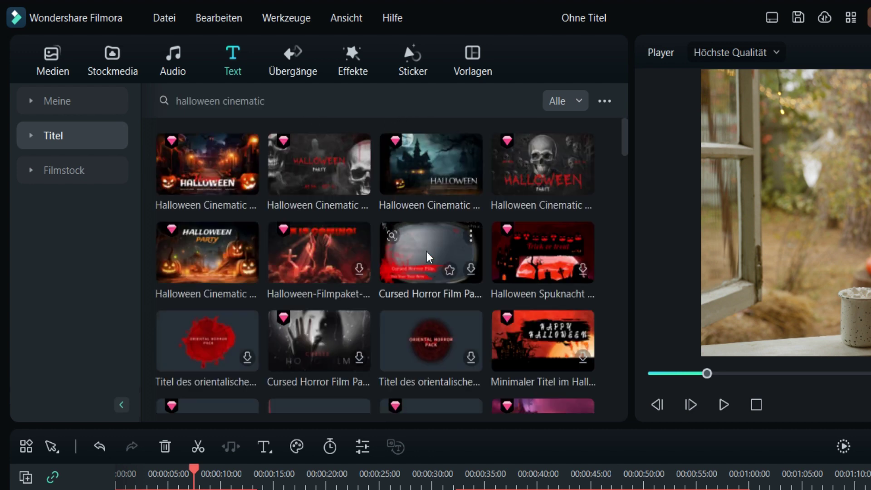
mouse_move(210, 181)
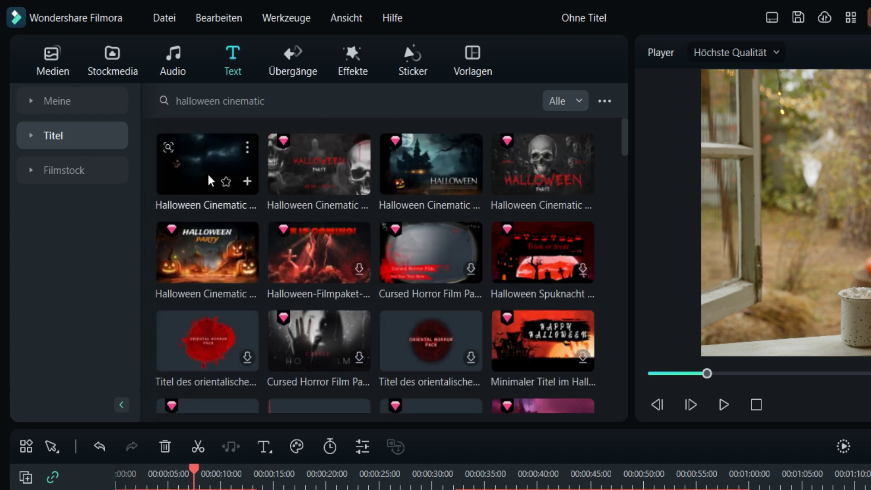
click(201, 250)
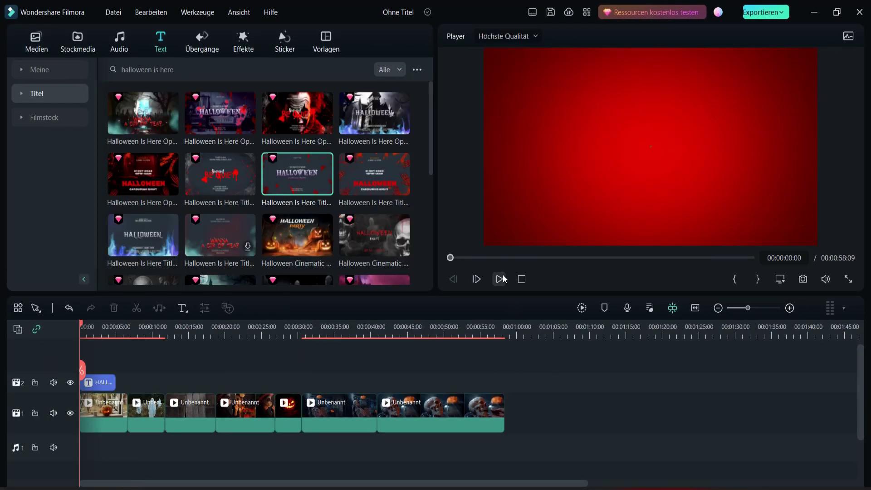
Play the first six seconds of the timeline to review the HALLOWEEN title over the first clip
click(500, 279)
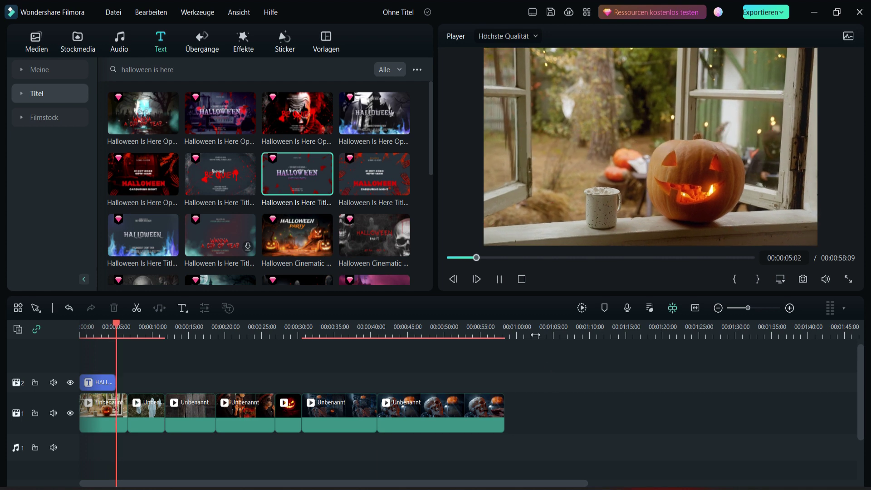
click(505, 280)
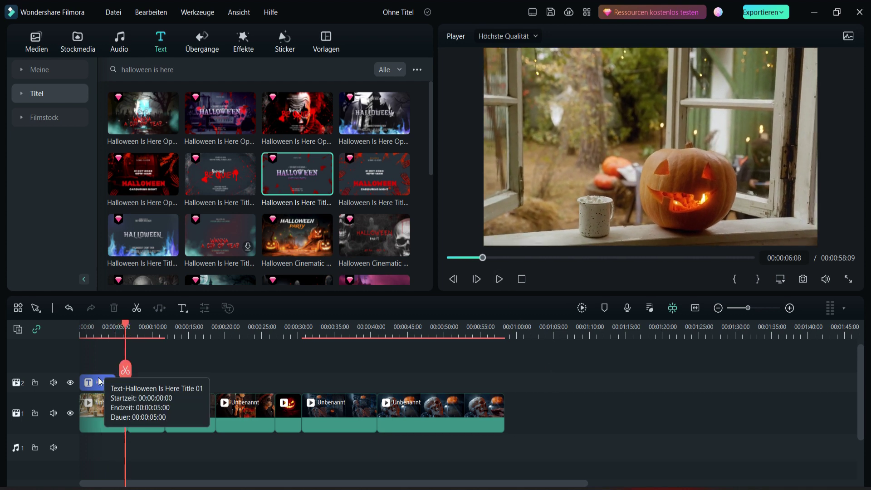
In the HALLOWEEN text's advanced editing, move the gradient fill's black stop farther from the red one, apply it, and check the title at 00:00:03:18
double_click(98, 383)
scroll(219, 213, down, 2)
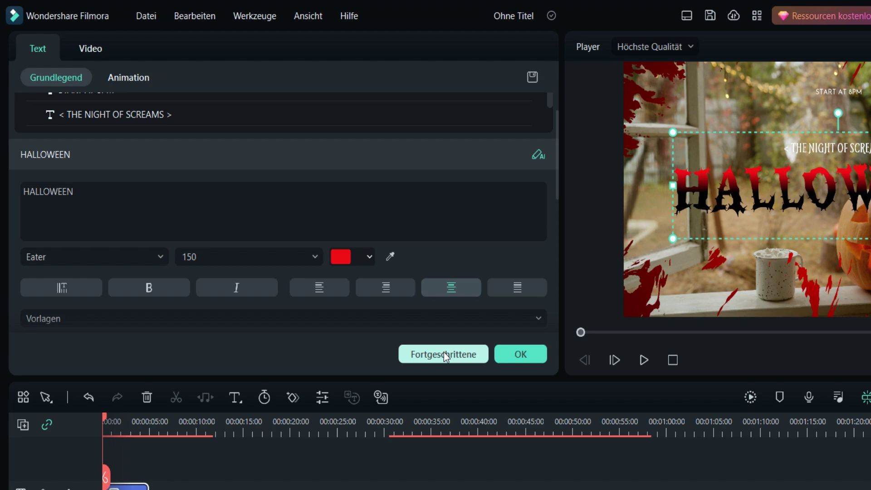
click(444, 354)
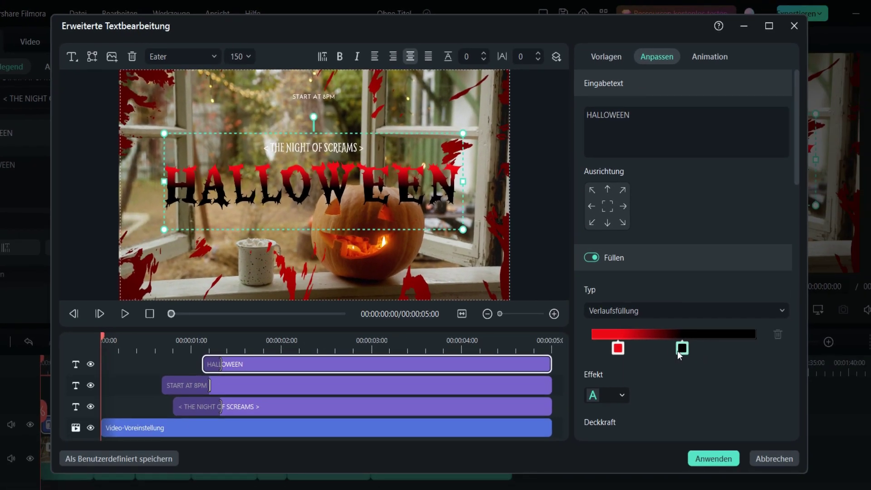
drag(683, 349, 732, 348)
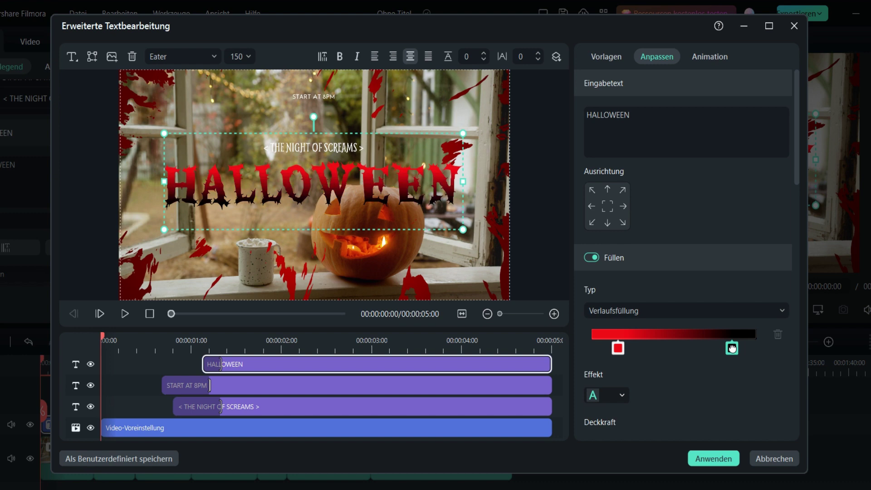
click(704, 462)
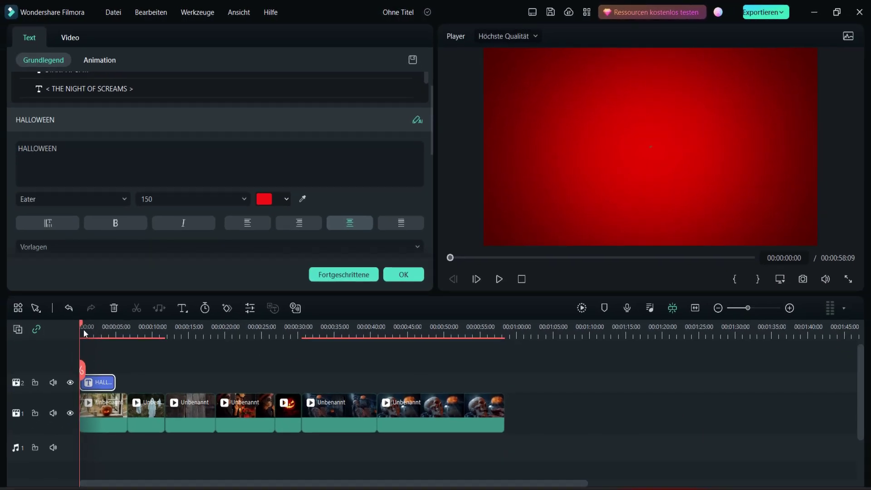
drag(82, 329, 107, 327)
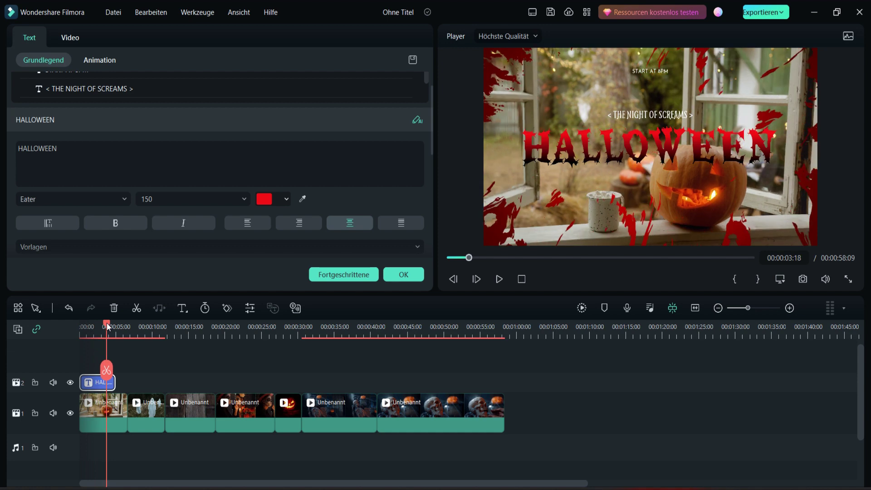
click(405, 274)
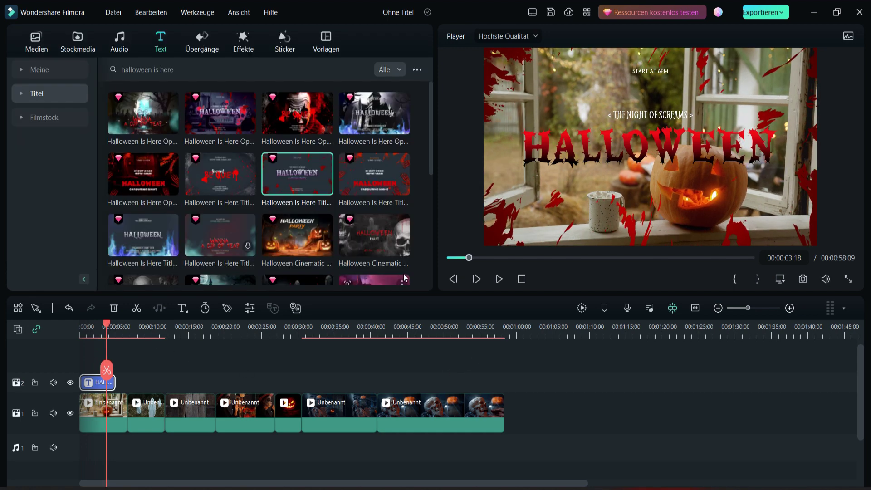
Search the effects for "halloween is here" and place the blood-splatter Halloween Is Here Overlay 07 above the ghost clip
click(244, 43)
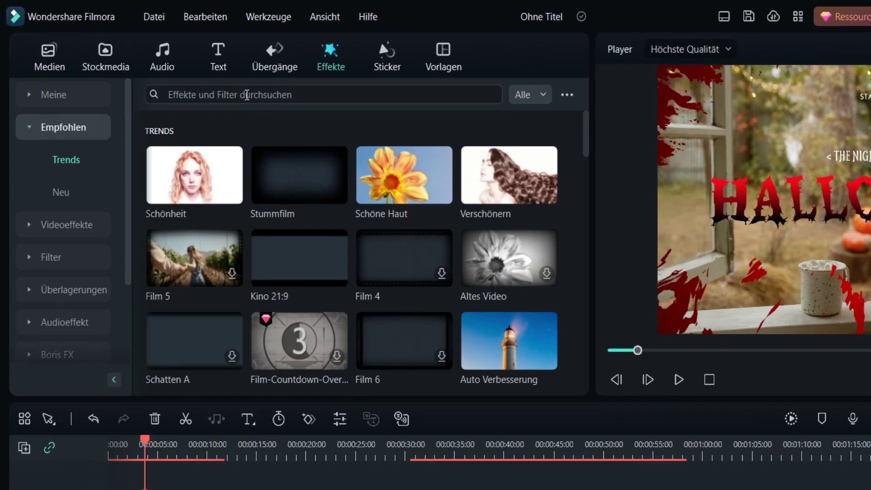
click(246, 95)
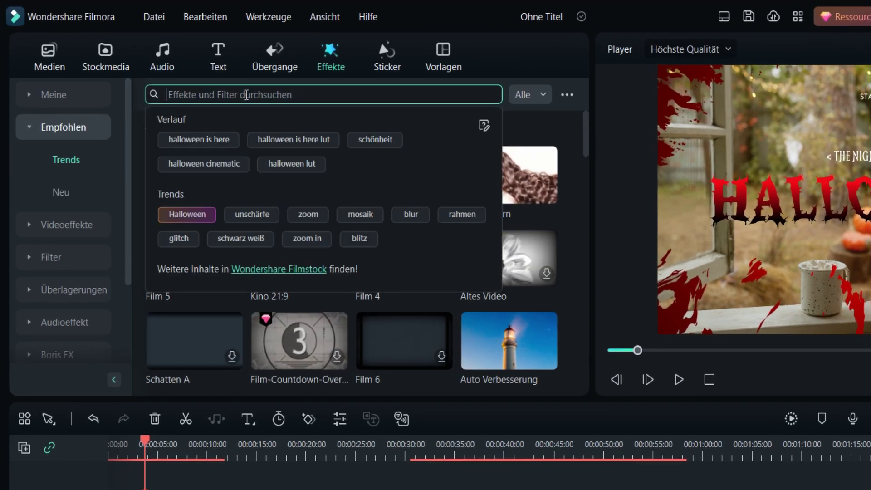
click(205, 139)
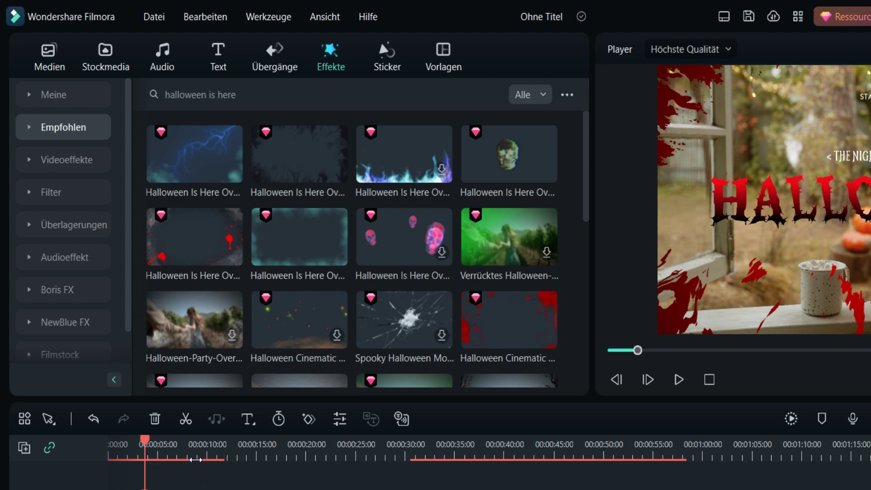
click(185, 444)
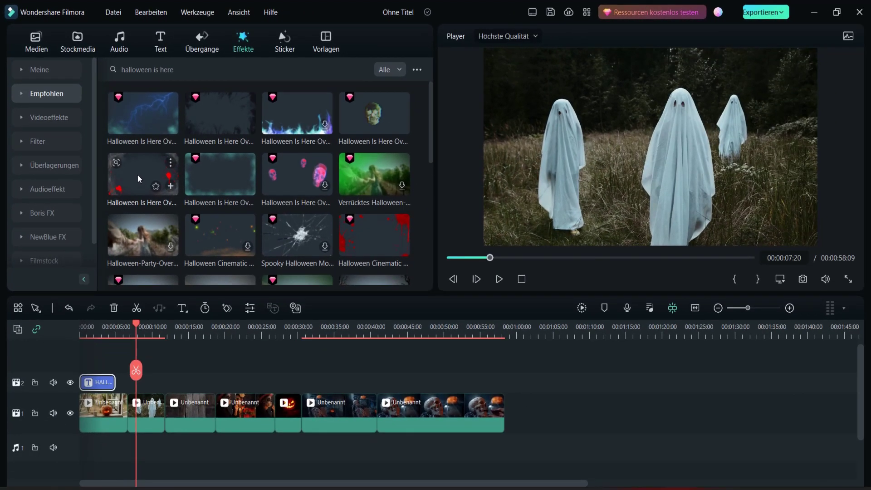
drag(137, 175, 151, 283)
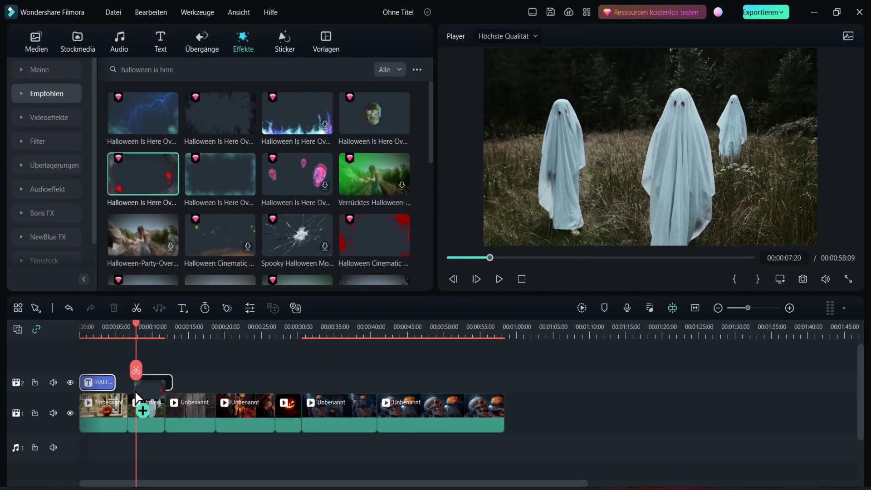
drag(135, 390, 135, 390)
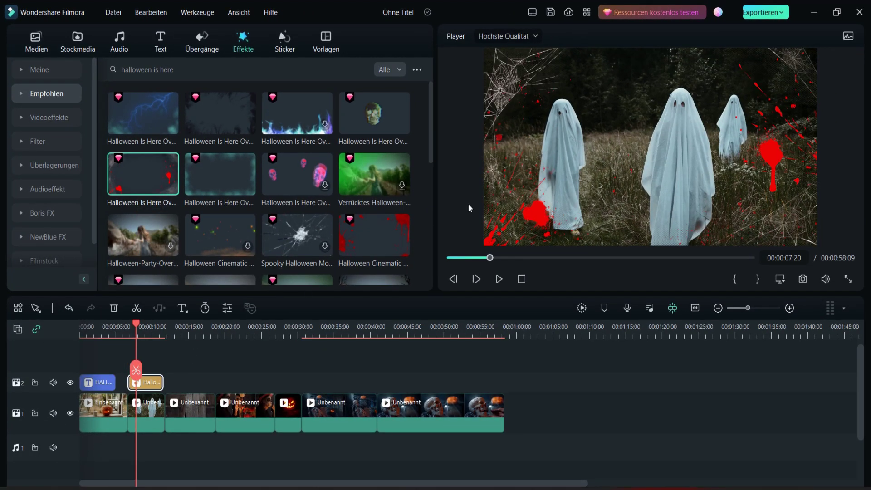
Play part of the ghost clip to review the blood-splatter overlay
scroll(264, 332, up, 3)
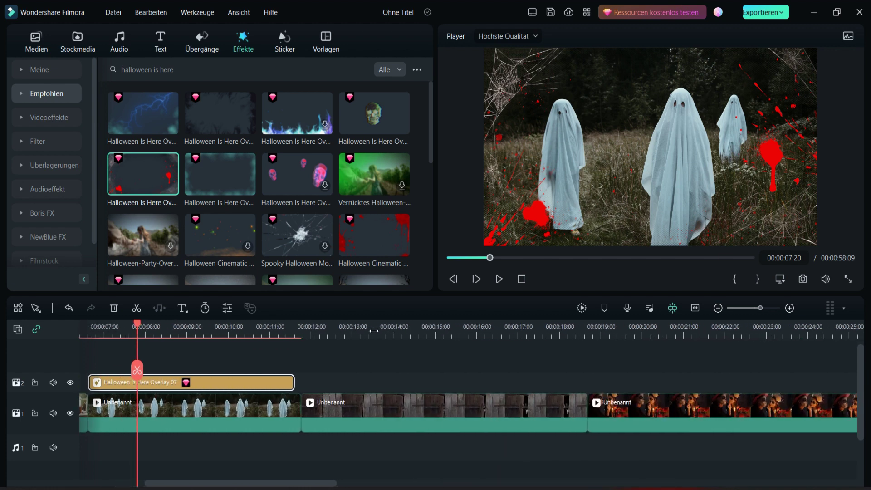
click(498, 280)
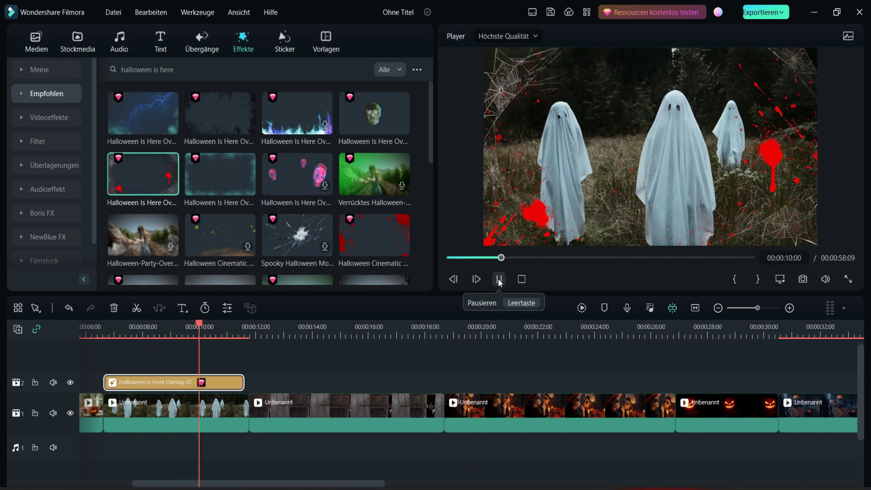
click(498, 280)
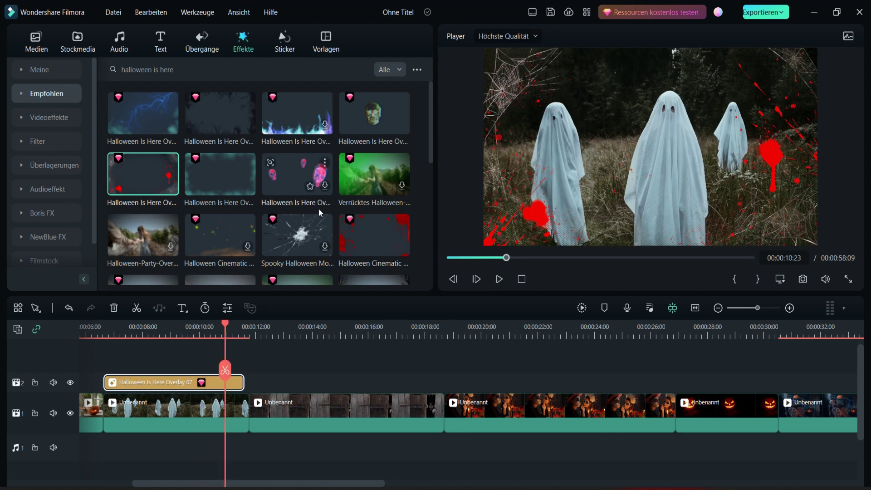
Try Halloween Is Here Overlay 06 above the wooden-door clip, extending it to the clip's end at 00:00:18:17
click(314, 323)
drag(217, 178, 256, 382)
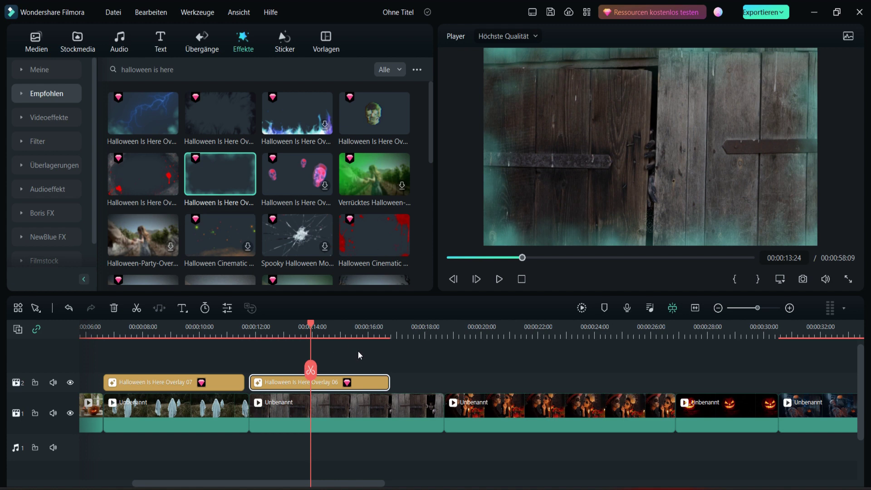
drag(388, 381, 443, 382)
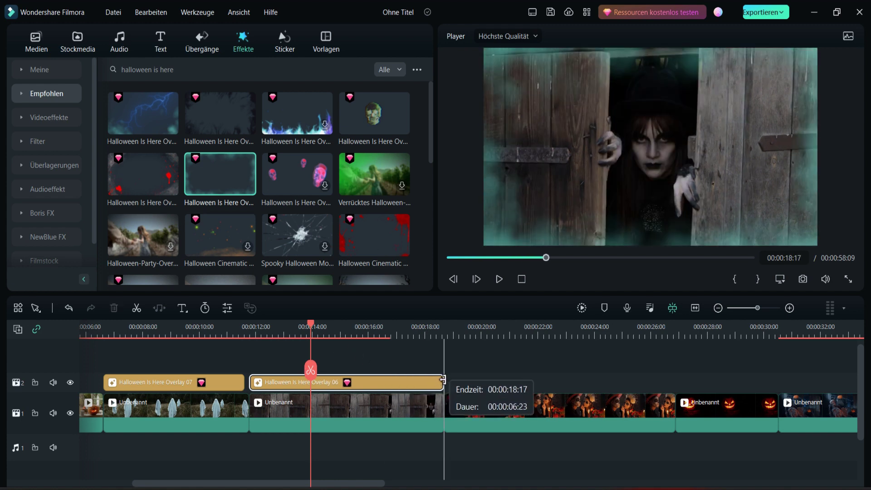
Extend Halloween Is Here Overlay 07 to the end of the ghost clip and play the wooden-door clip
mouse_move(244, 384)
mouse_down()
mouse_move(250, 376)
mouse_move(249, 383)
mouse_up()
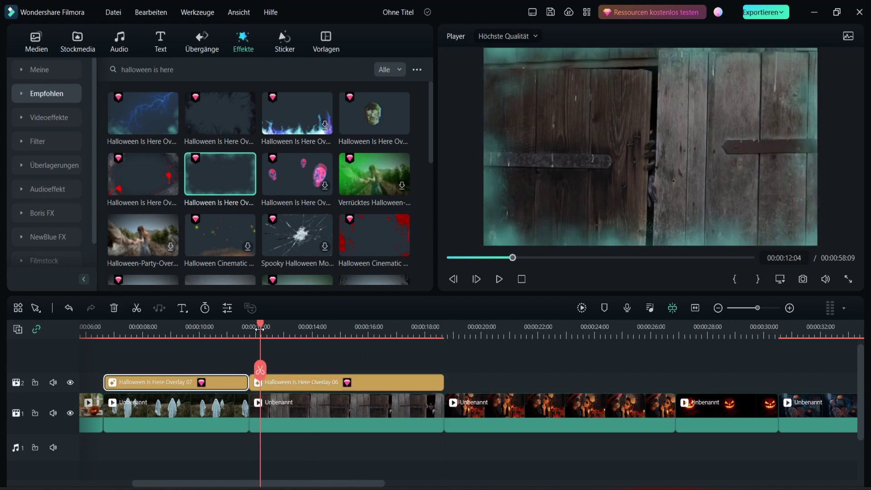
click(500, 281)
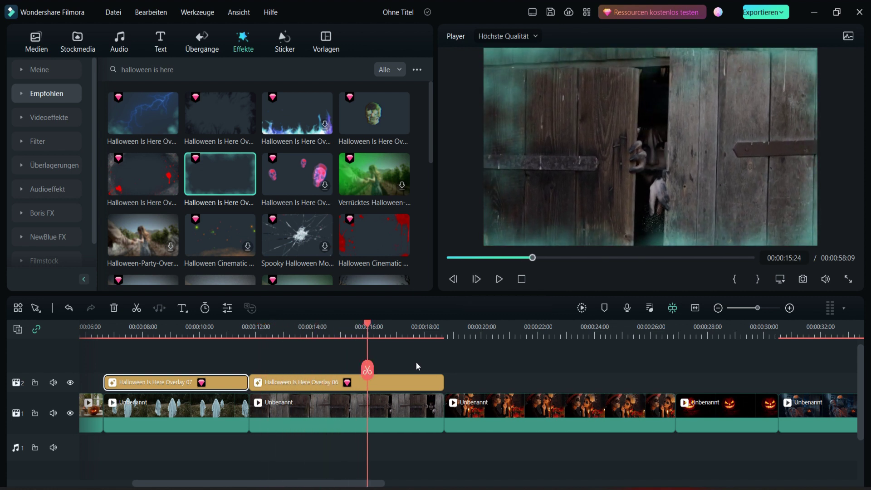
Replace the wooden-door clip's overlay with Halloween Is Here Overlay 05 and extend it to the end of the clip
click(319, 385)
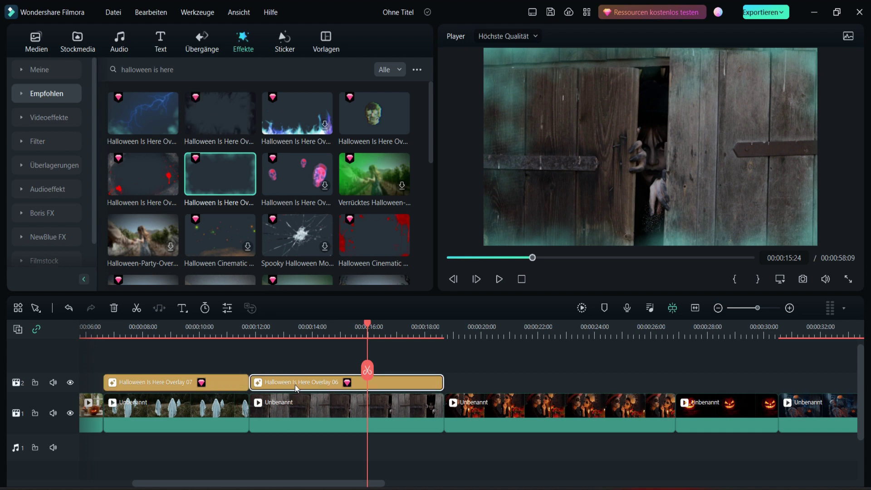
key(Delete)
drag(208, 112, 253, 385)
drag(386, 380, 443, 381)
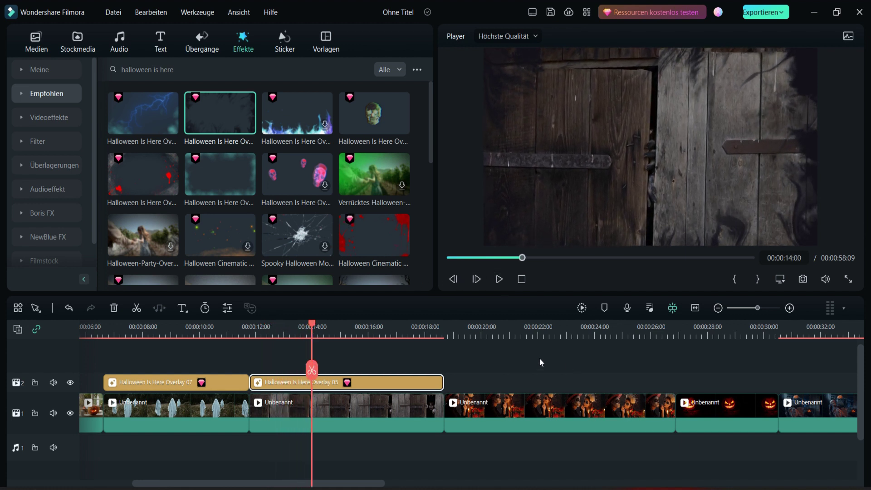
Move the playhead to the glowing pumpkin clip at 00:00:27:23 and change the effects search to "halloween cinematic"
drag(288, 482, 395, 479)
click(413, 330)
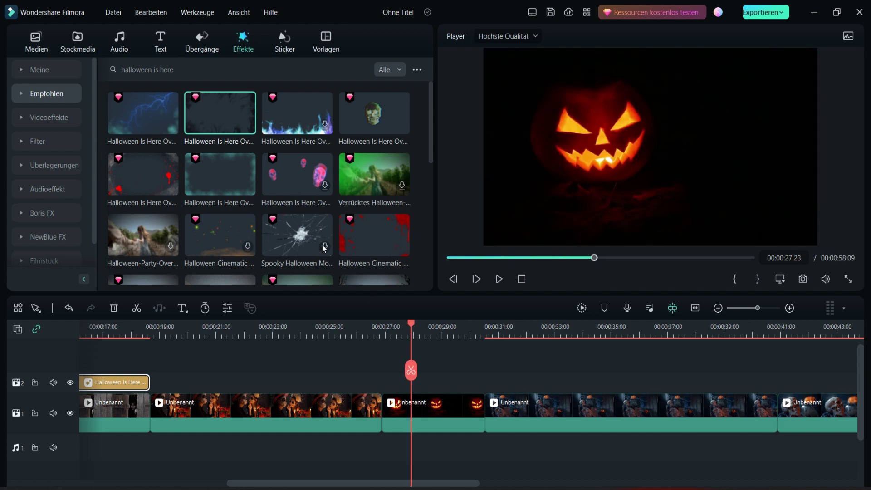
click(187, 68)
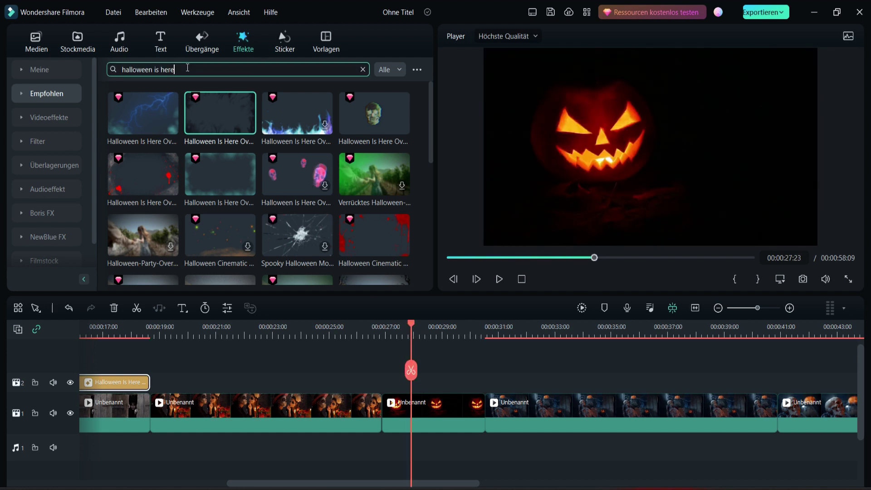
drag(188, 68, 156, 64)
text(c)
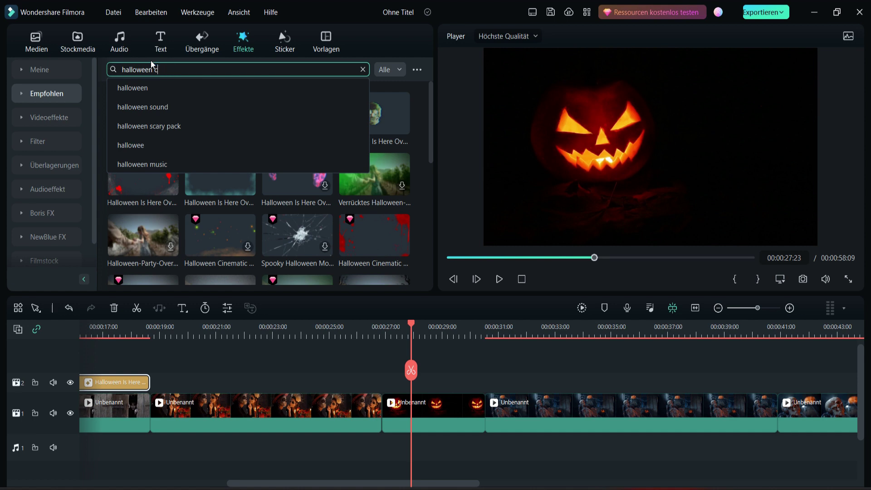
text(inematic)
key(Return)
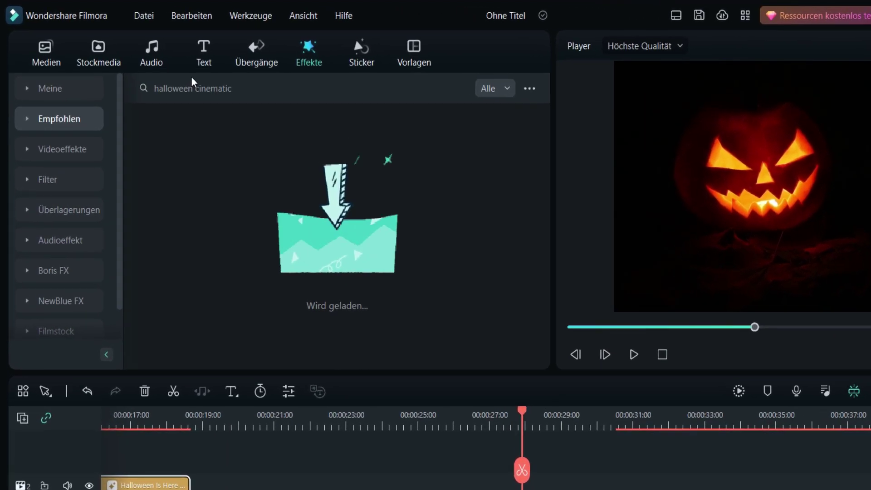
Add Halloween_Cinematic_Filter_04, position it above the first skeleton clip and extend it to that clip's full length
mouse_move(376, 131)
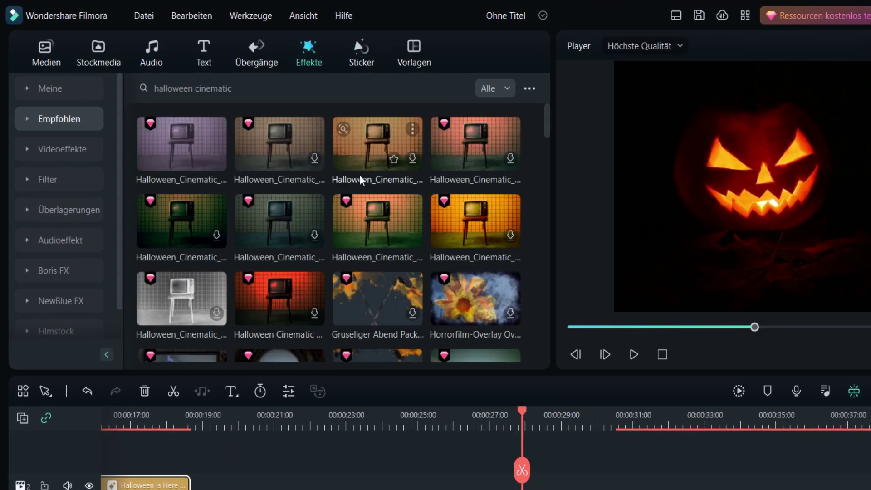
mouse_move(261, 237)
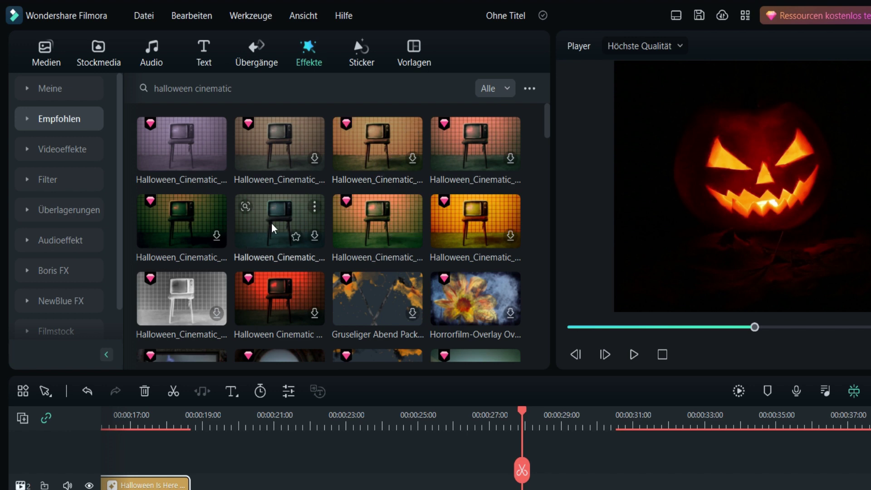
drag(276, 210, 512, 486)
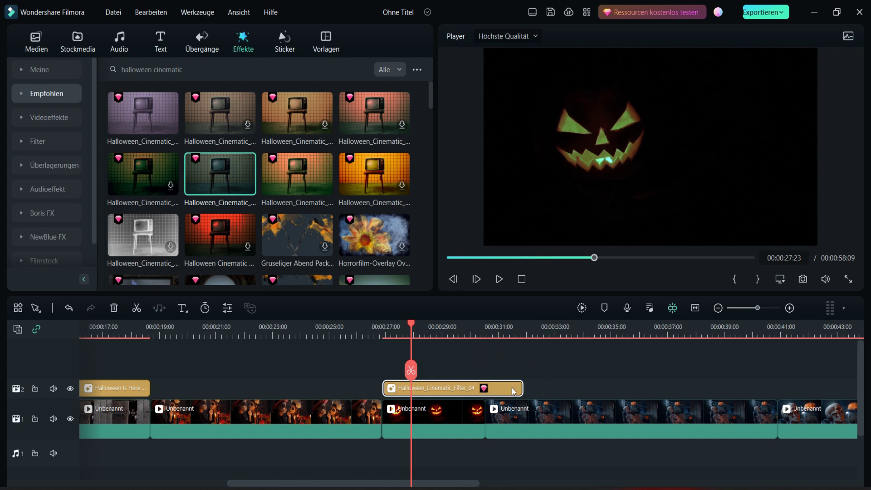
drag(450, 390, 553, 391)
click(525, 347)
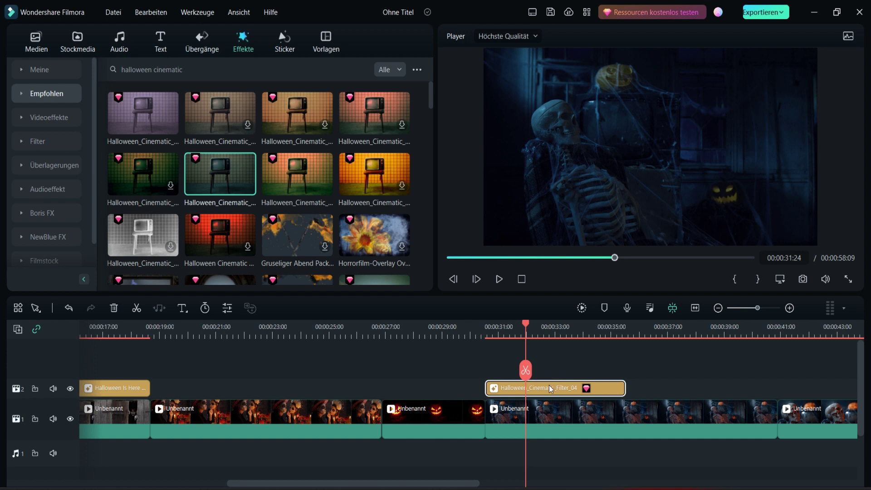
mouse_move(548, 385)
mouse_down()
mouse_move(626, 389)
mouse_move(556, 389)
mouse_up()
drag(631, 386, 777, 386)
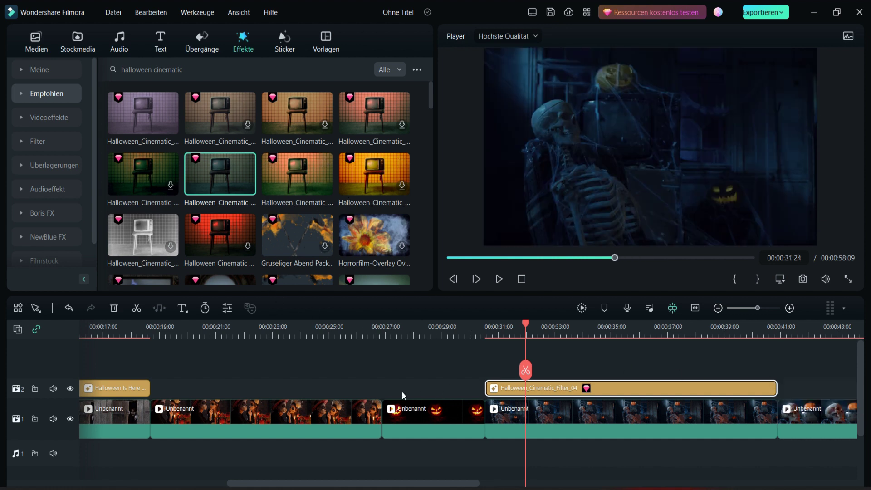
Apply the red Halloween Cinematic Filter 07 across the candlelit couple clip and lower its opacity to about 35
click(231, 334)
drag(220, 234, 190, 388)
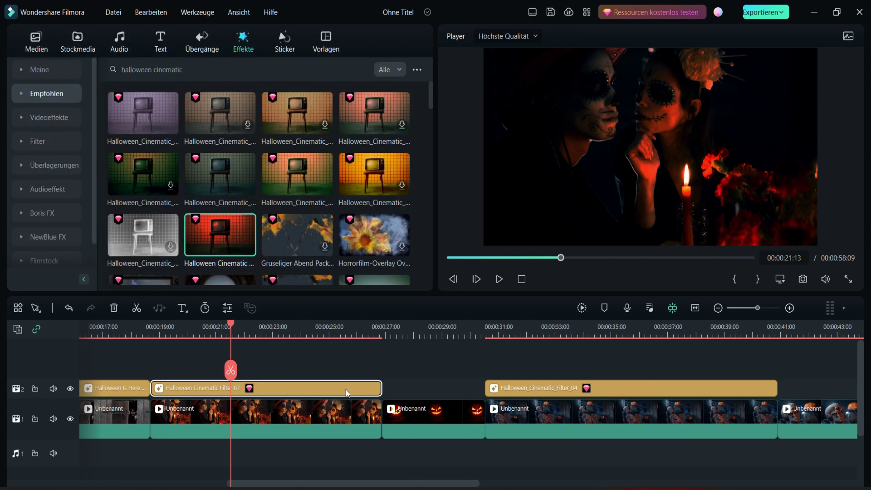
double_click(347, 389)
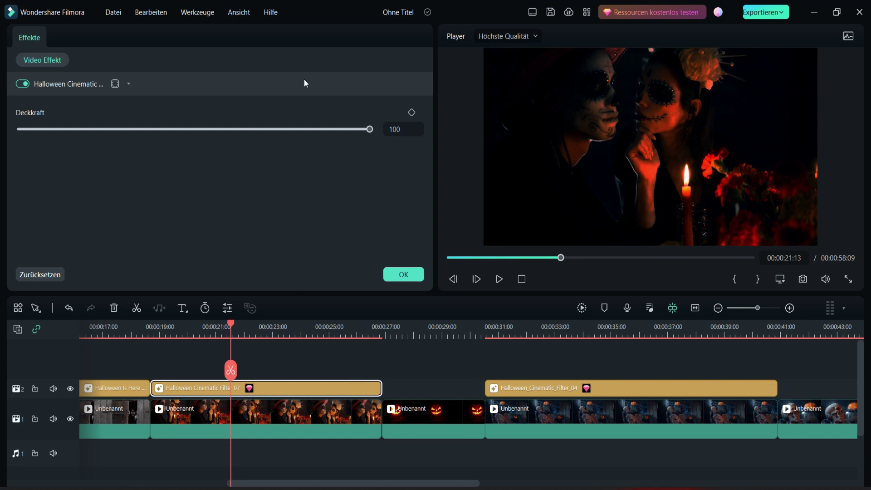
drag(350, 132, 185, 140)
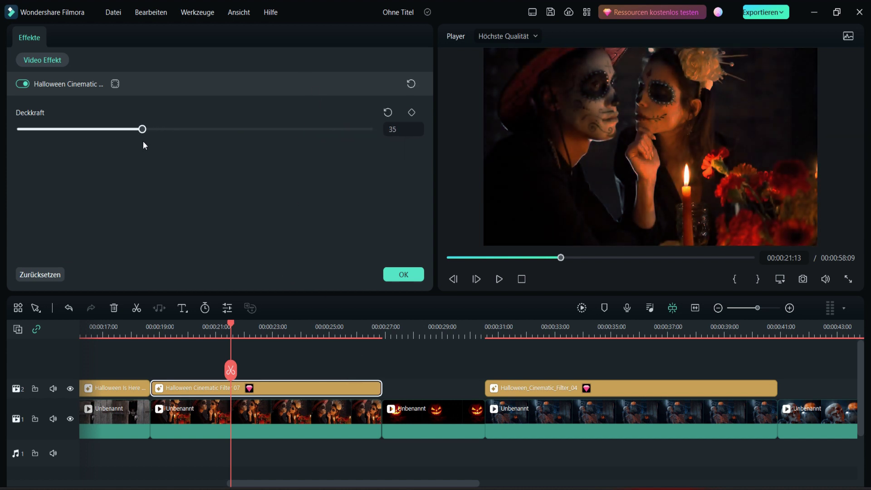
click(403, 274)
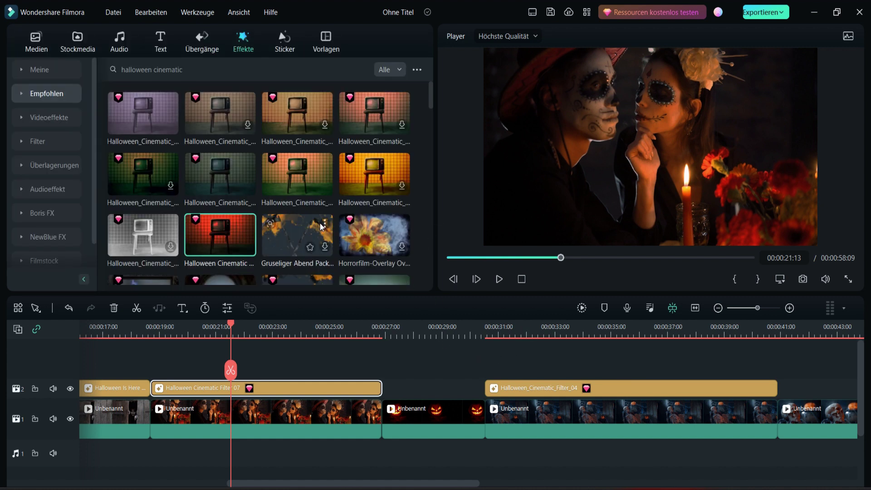
Stop playback, search the transitions for "horror" and move the playhead near the end of the wooden-door clip
scroll(318, 227, down, 3)
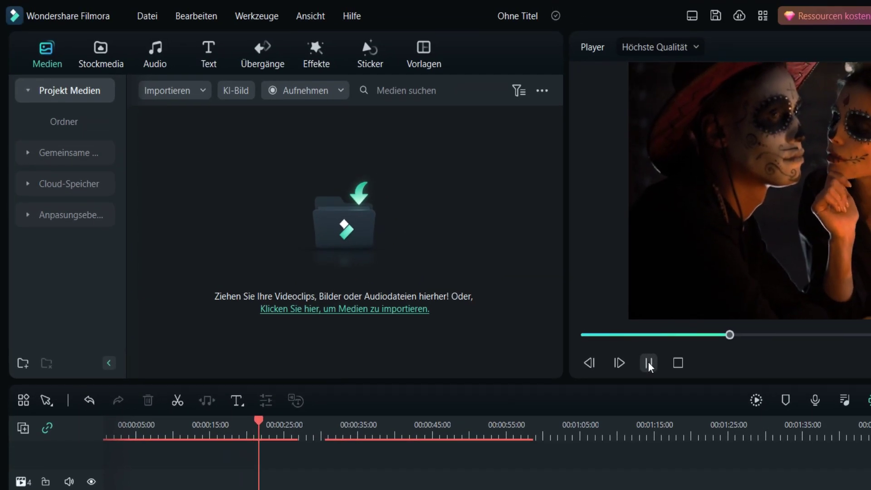
click(648, 367)
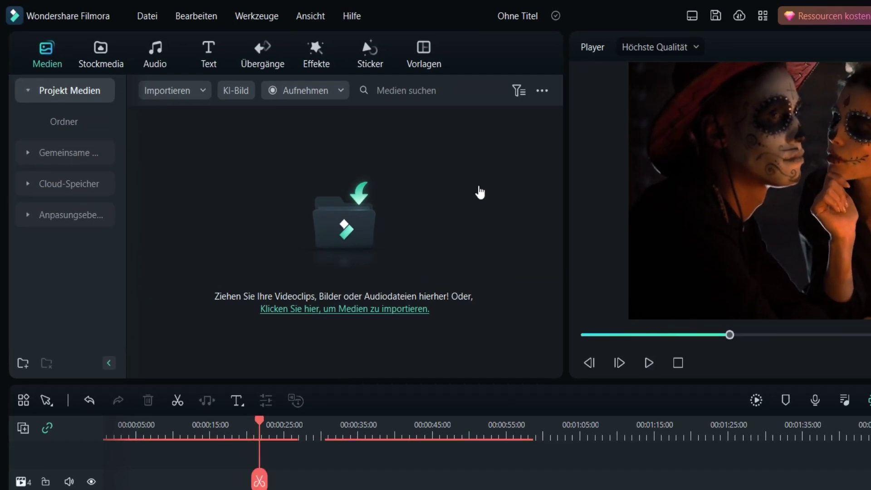
click(265, 61)
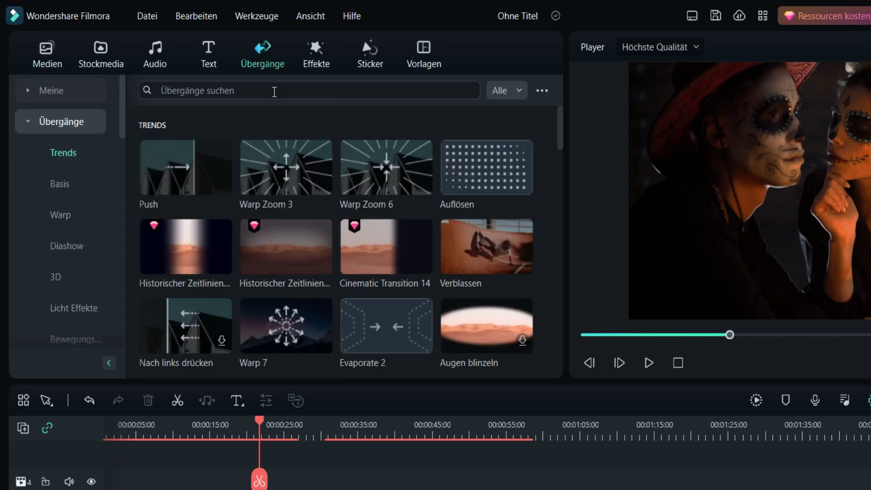
click(273, 91)
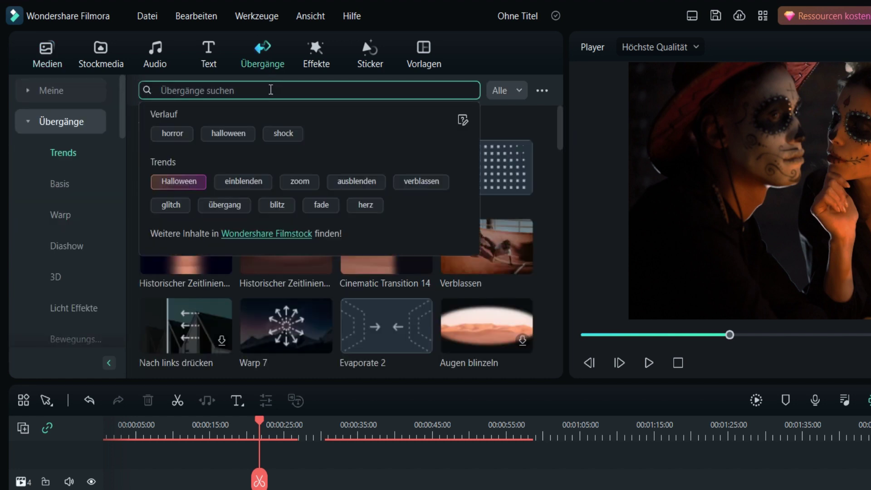
click(172, 136)
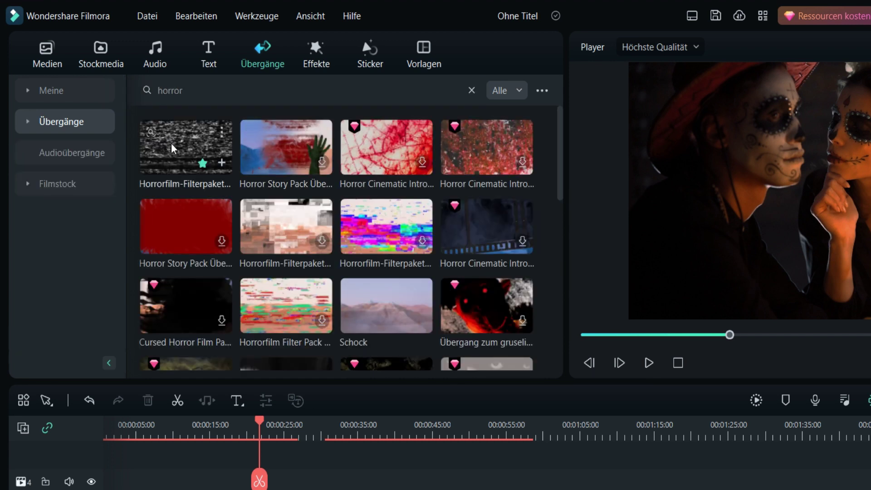
click(229, 420)
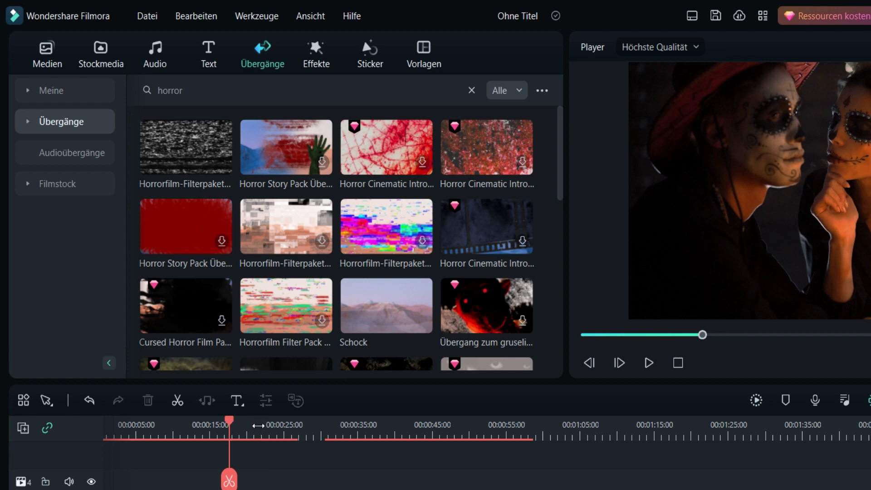
scroll(229, 419, up, 3)
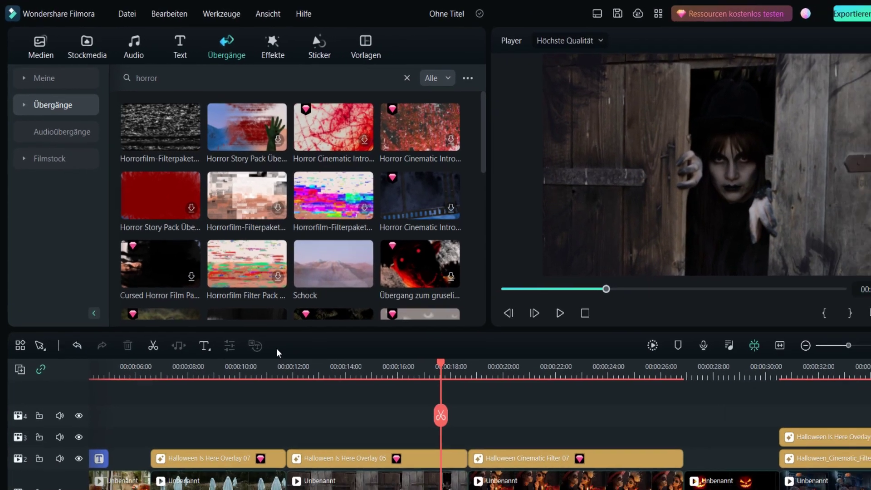
Place the black static Horrorfilm-Filterpaket transition between the ghost clip and the wooden-door clip and preview it from 00:00:10:21
click(258, 421)
scroll(272, 326, up, 2)
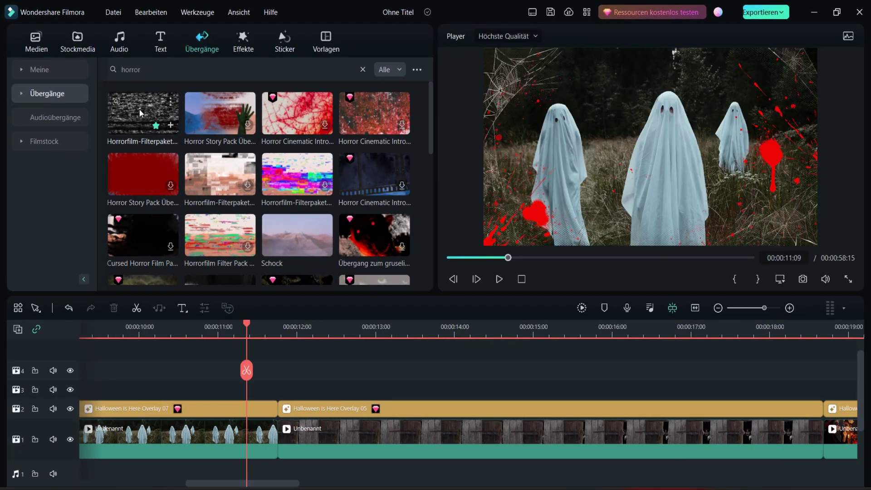
drag(144, 114, 222, 437)
click(205, 326)
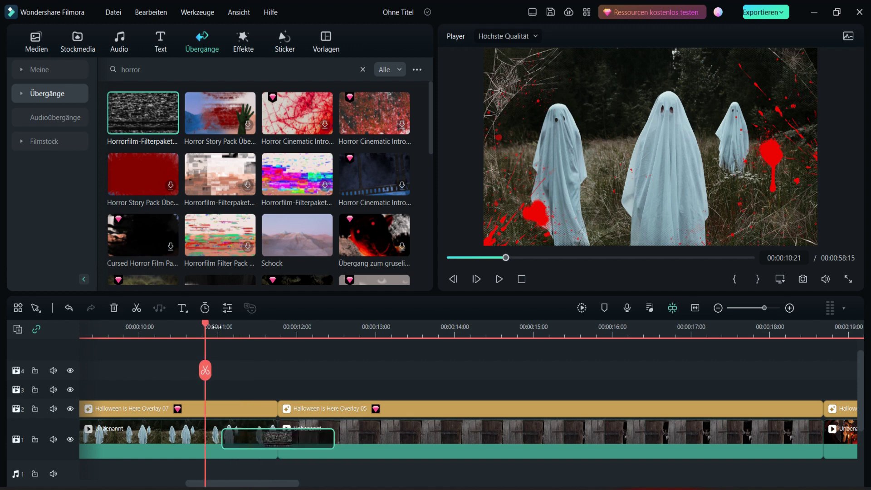
click(499, 279)
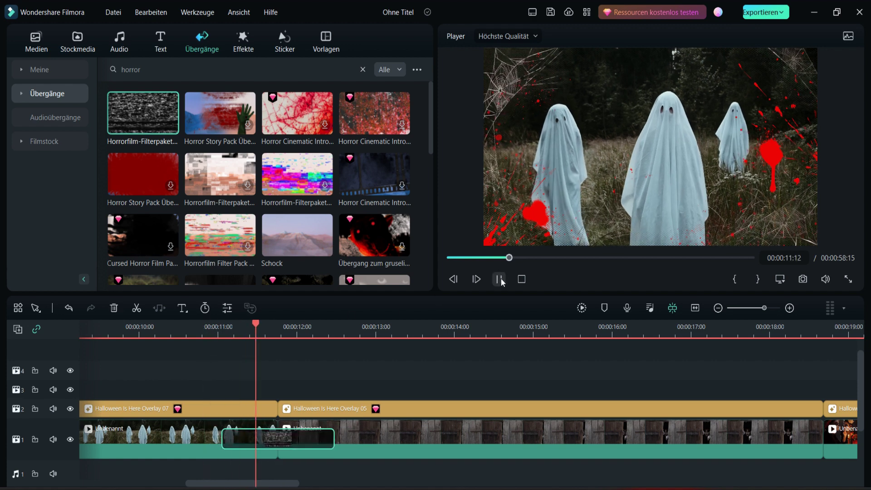
click(205, 327)
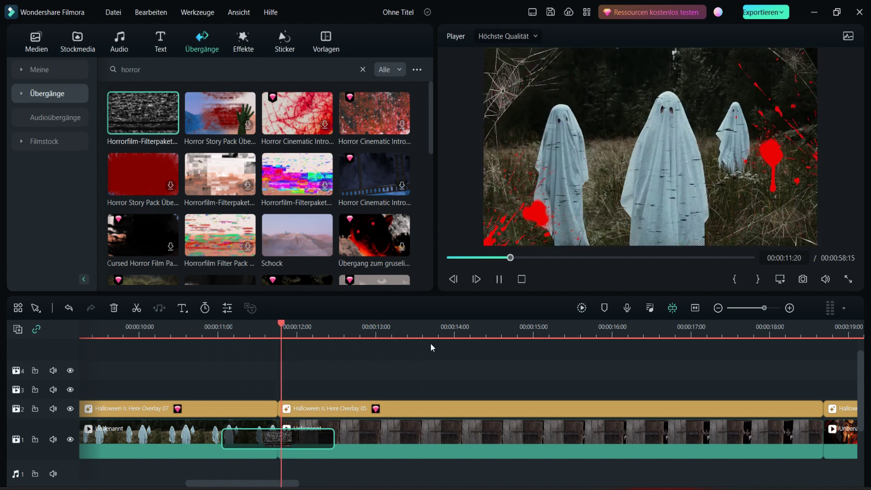
click(498, 279)
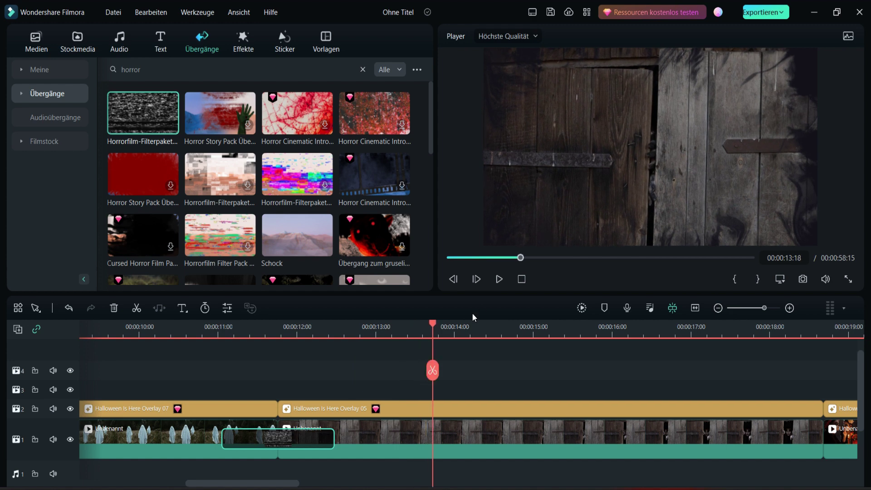
Add the Horror Story Pack hand transition between the candlelit couple and pumpkin clips, and the solid red one between the two skeleton clips
scroll(314, 333, down, 5)
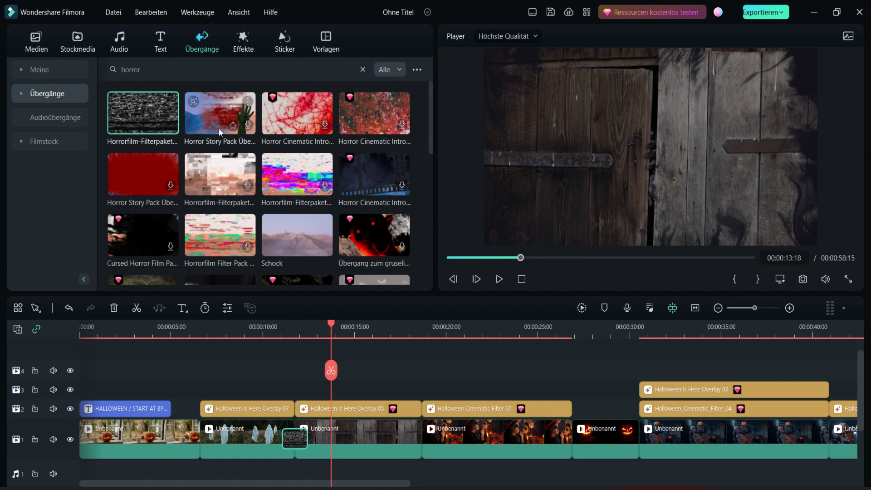
drag(215, 115, 564, 439)
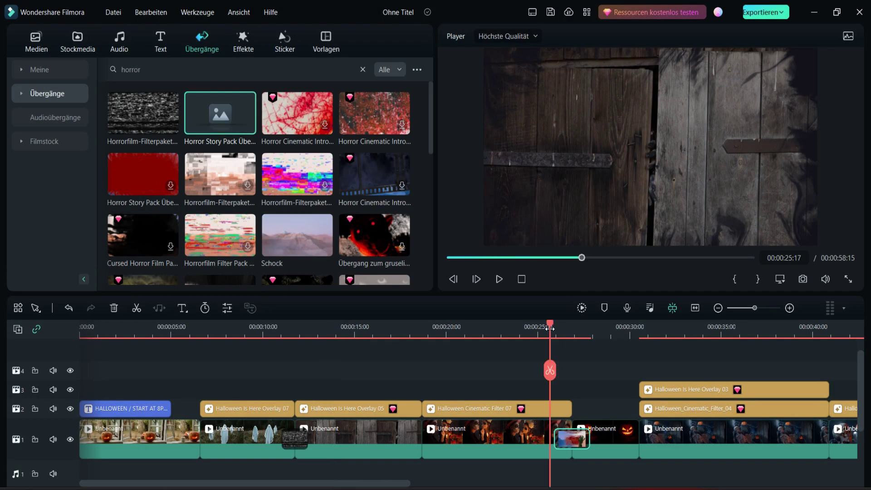
drag(342, 482, 512, 482)
drag(137, 176, 419, 432)
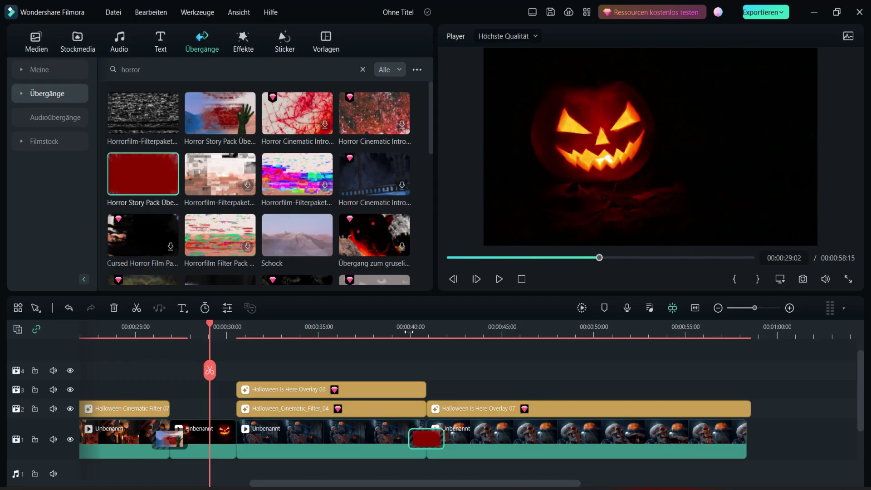
Play back the red Horror Story Pack transition between the two skeleton clips, starting just before it
click(408, 332)
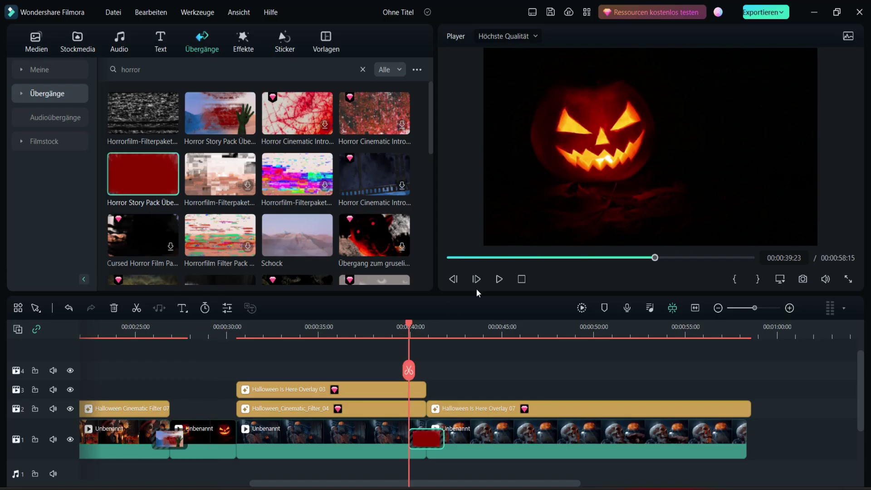
click(495, 279)
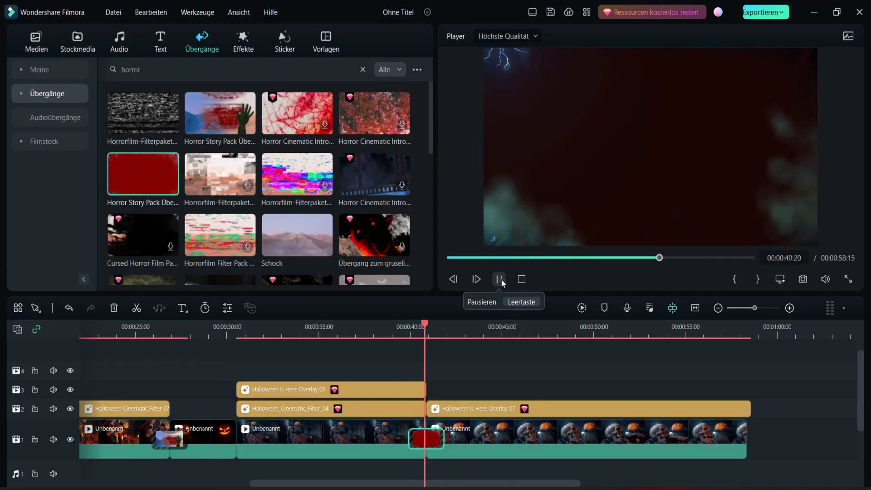
click(414, 331)
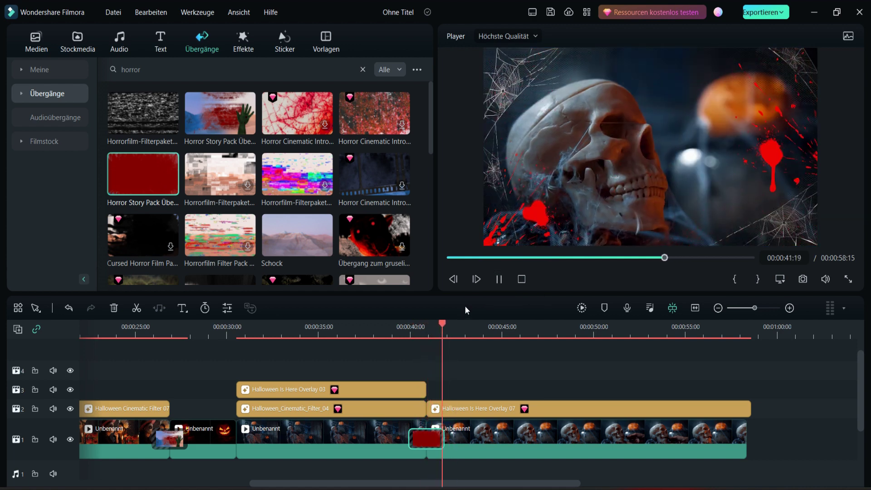
click(499, 279)
scroll(260, 334, down, 3)
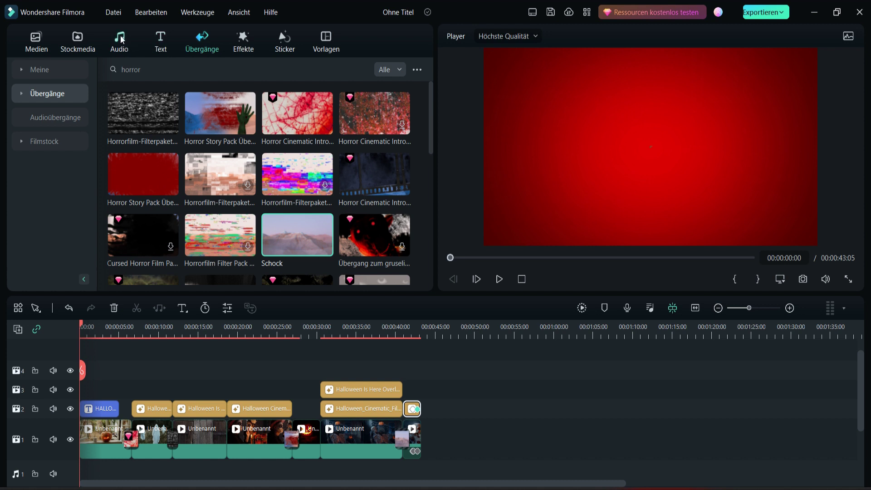
Search the audio library's sound effects for "horror"
click(120, 39)
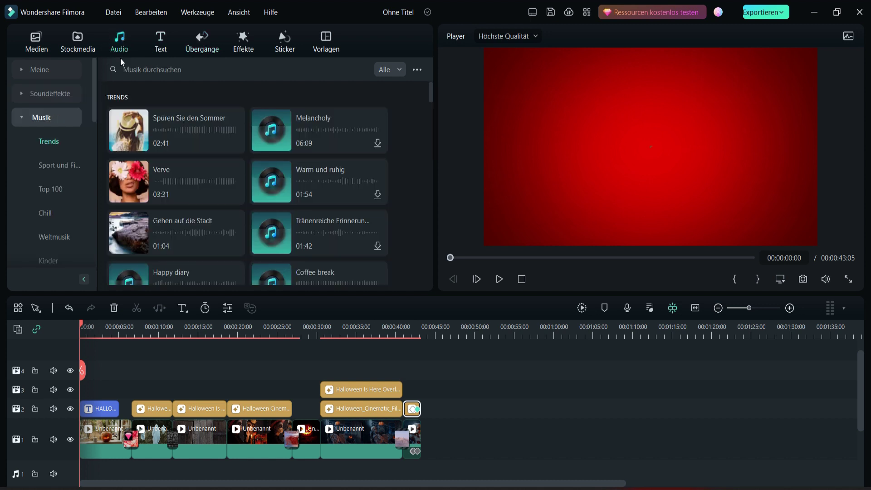
click(37, 94)
click(155, 71)
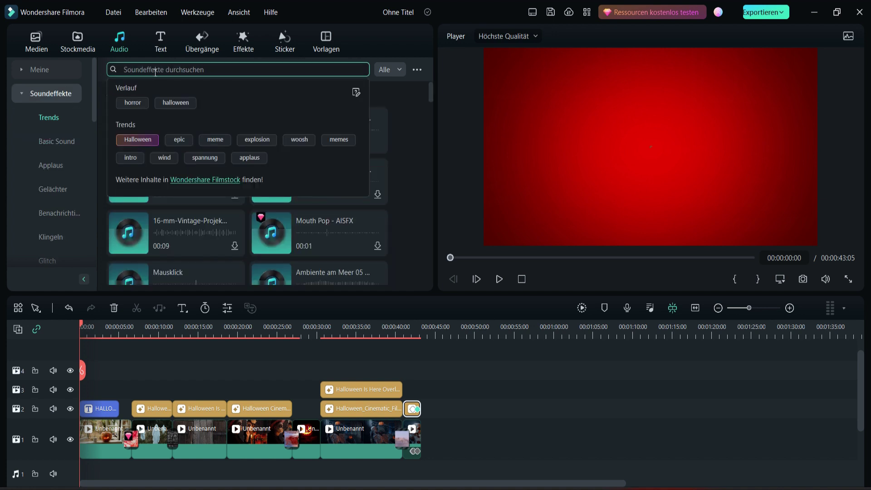
click(132, 103)
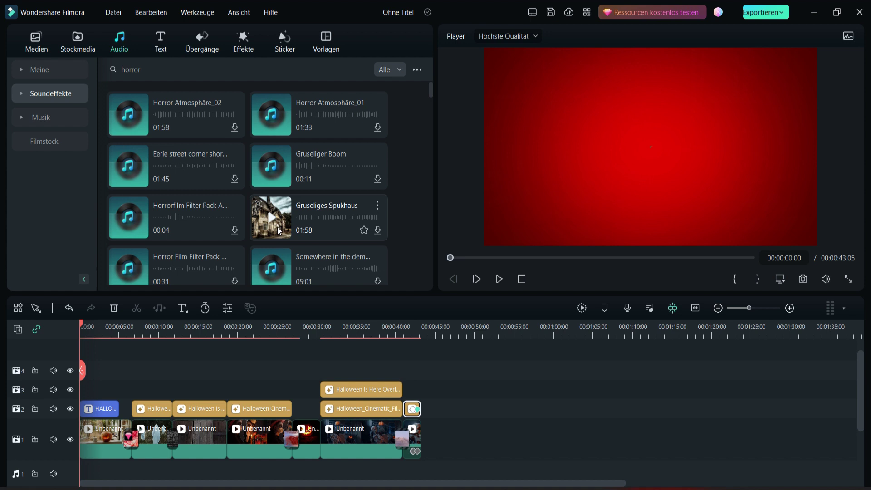
Listen to the Horror Atmosphäre_01 and Horror Atmosphäre_02 sound effects
click(279, 118)
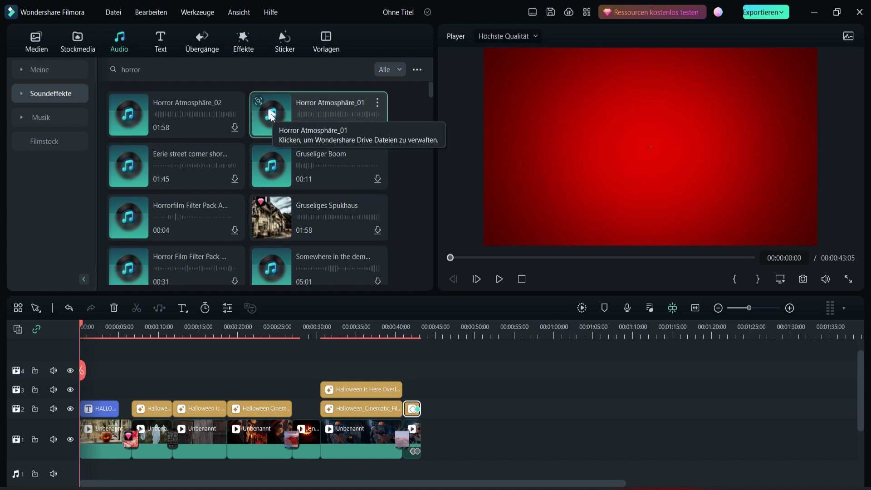
click(318, 116)
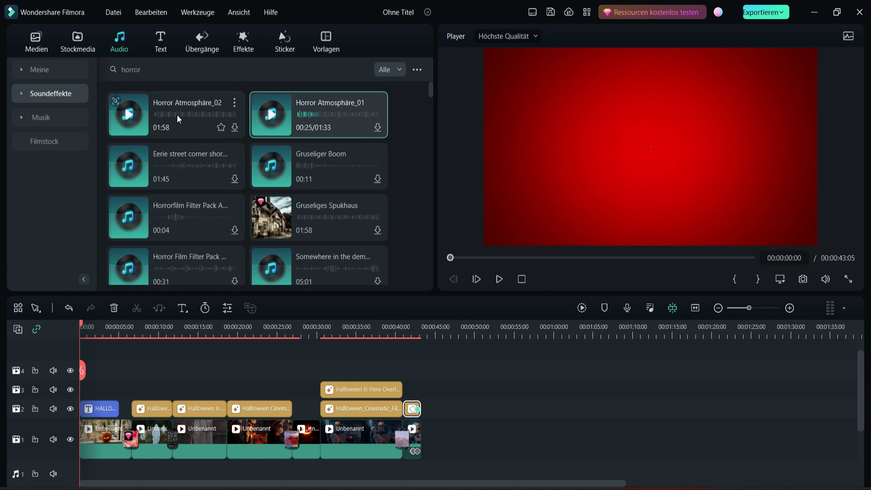
click(129, 116)
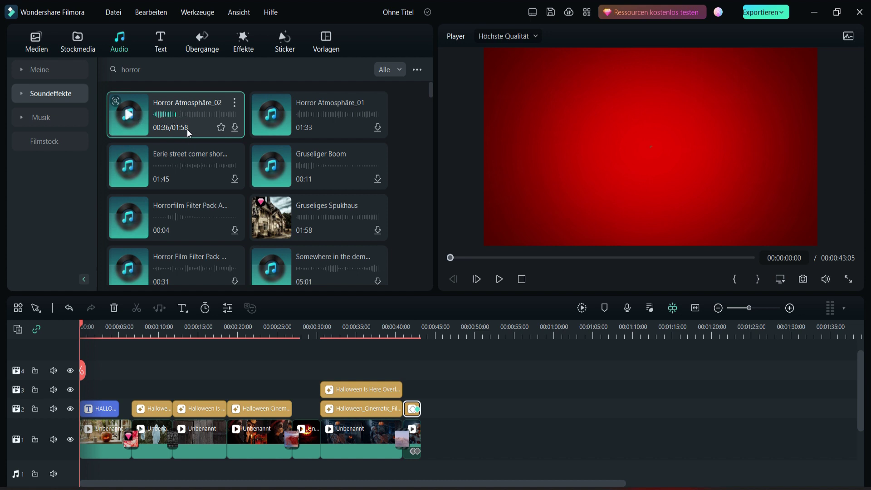
Add Horror Atmosphäre_02 to the audio track from the video's start, split it at 00:00:43:12 and delete the remainder
drag(137, 124, 93, 465)
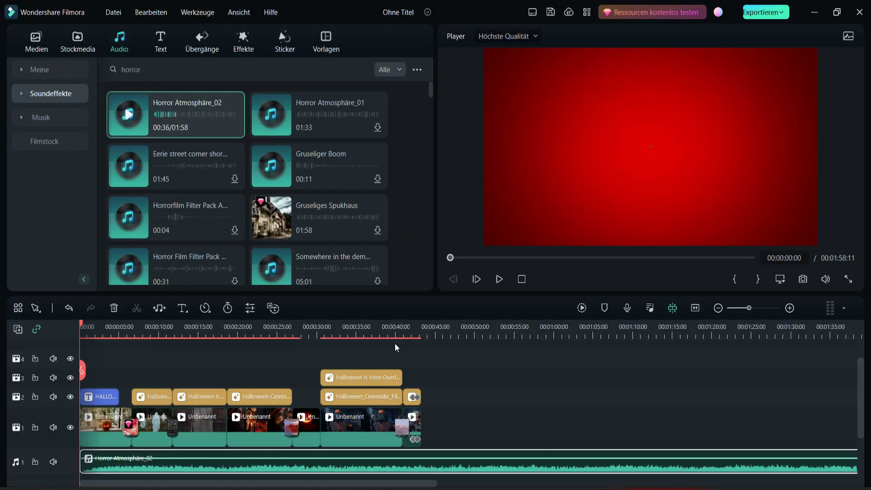
click(419, 336)
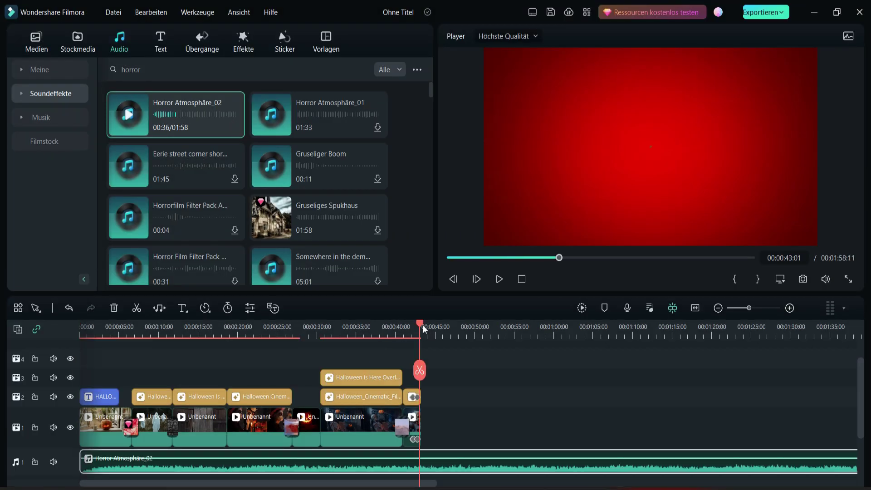
click(423, 327)
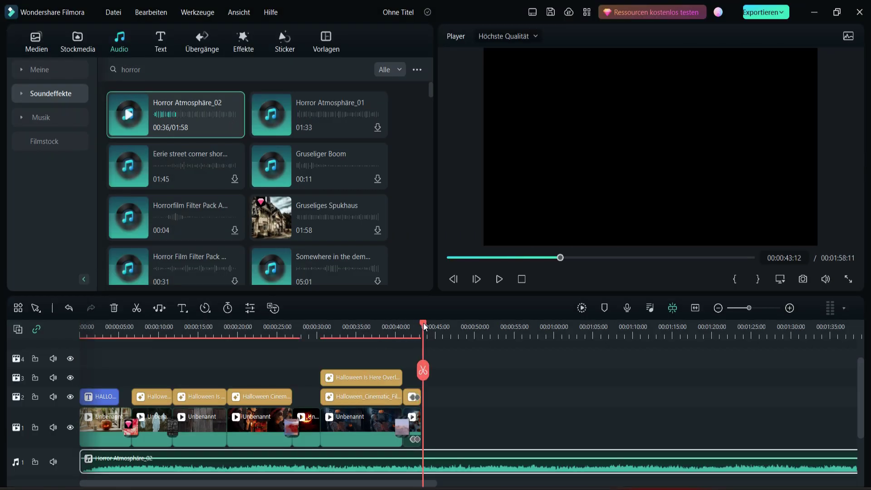
click(424, 375)
click(464, 463)
key(Delete)
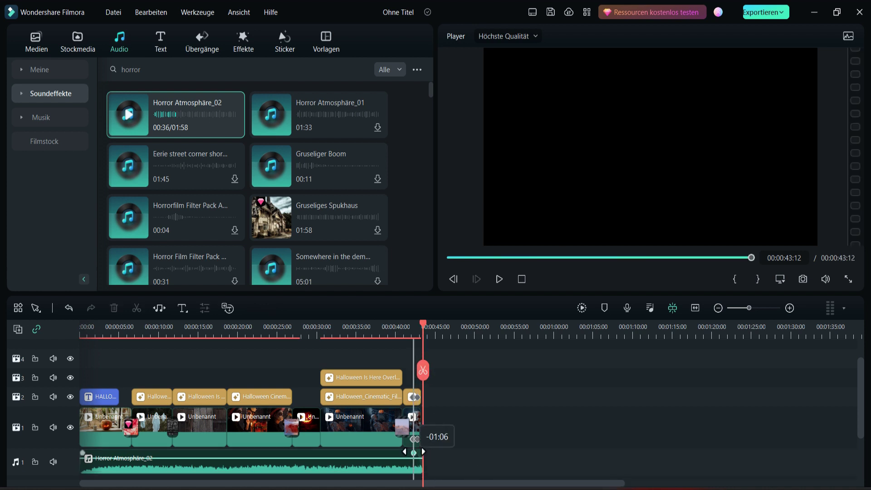
Play the video with its sound from the beginning and check further passages, including the ending and the glowing pumpkin clip
click(408, 333)
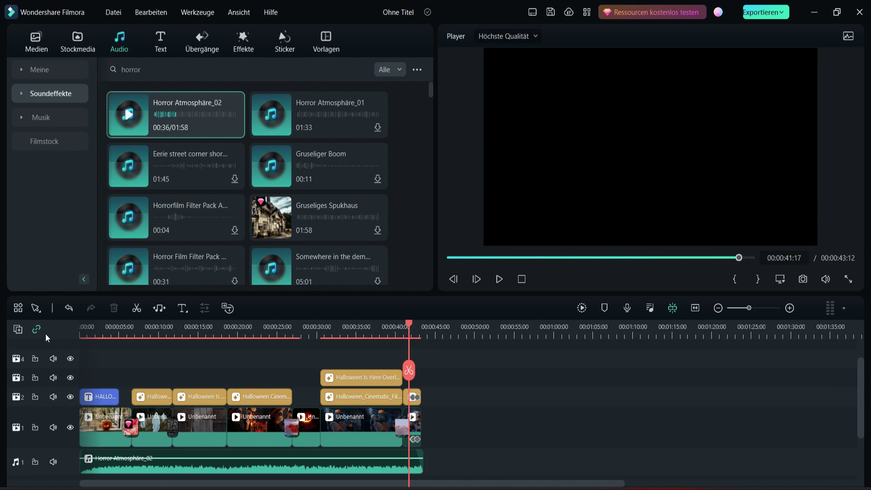
drag(86, 326, 97, 325)
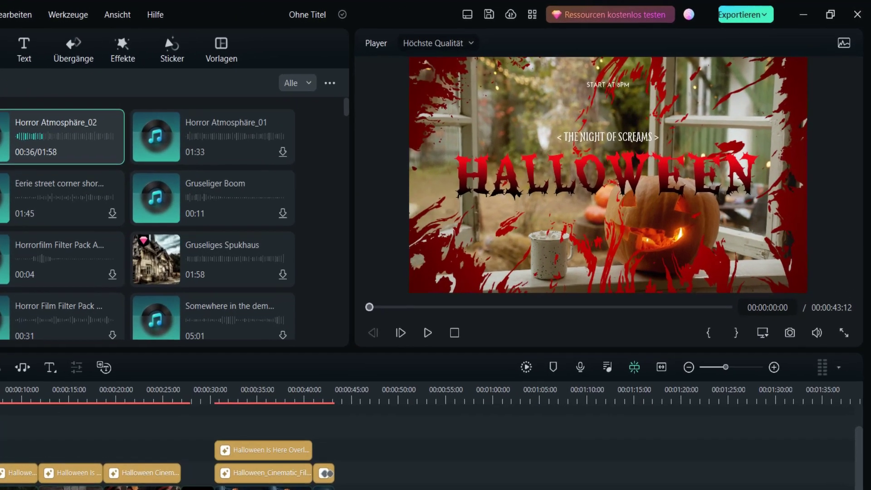
key(space)
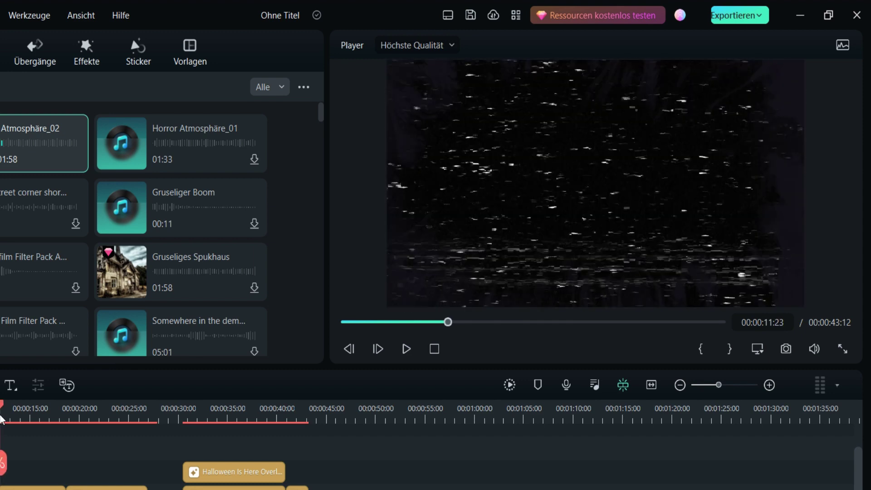
drag(16, 414, 274, 395)
click(407, 349)
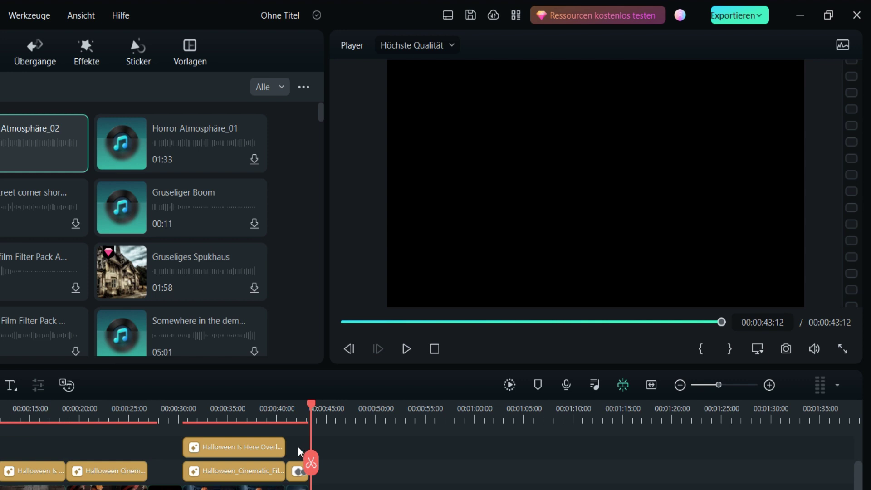
drag(68, 420, 177, 385)
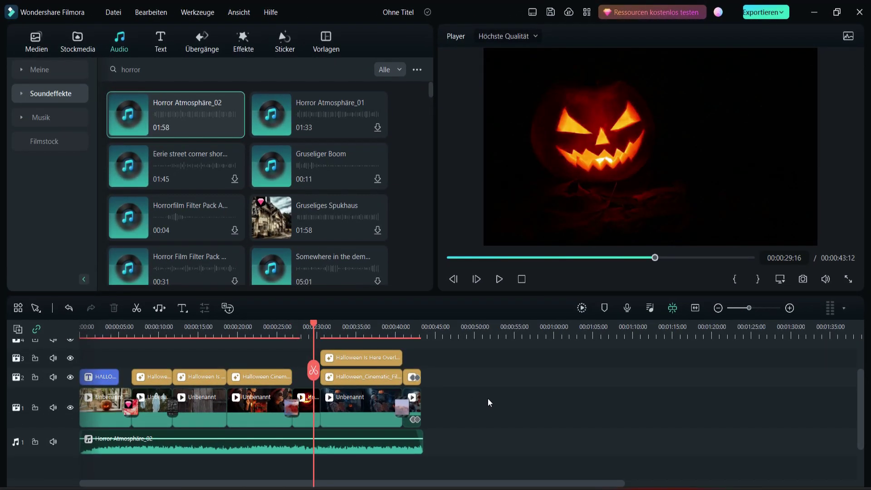